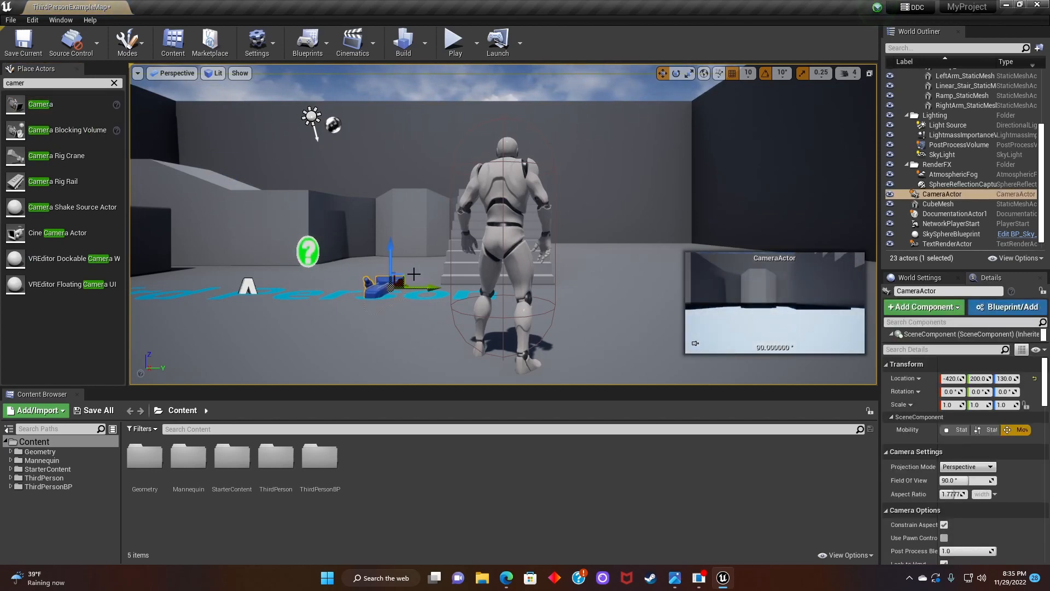
Turn the camera actor 180° about Z to face the character and place it by the stairs at about X -130, Y 380, Z 150
{"action": "key", "text": "f"}
{"action": "right_click_drag", "start_coordinate": [483, 162], "coordinate": [460, 205]}
{"action": "scroll", "coordinate": [481, 164], "scroll_direction": "down", "scroll_amount": 10}
{"action": "scroll", "coordinate": [481, 164], "scroll_direction": "up", "scroll_amount": 3}
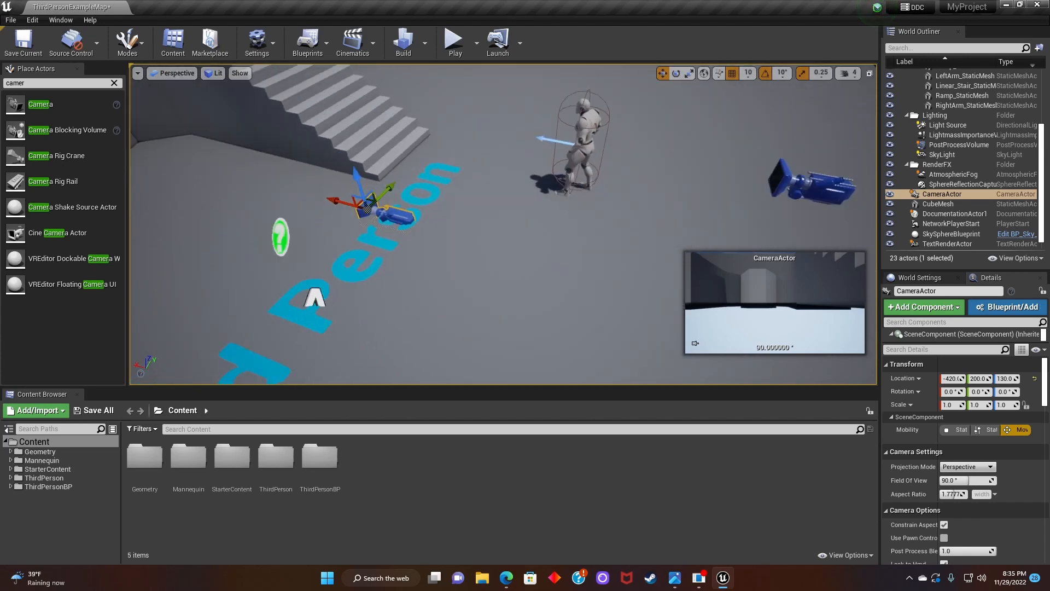
{"action": "left_click_drag", "start_coordinate": [380, 193], "coordinate": [515, 160]}
{"action": "key", "text": "e"}
{"action": "key", "text": "w"}
{"action": "key", "text": "e"}
{"action": "key", "text": "w"}
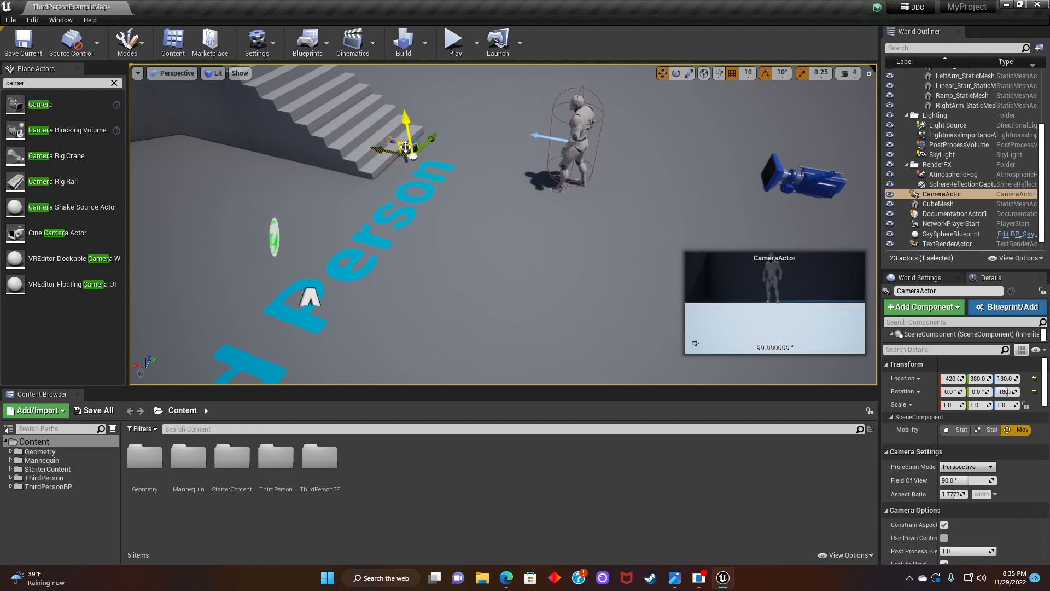
{"action": "right_click_drag", "start_coordinate": [390, 147], "coordinate": [377, 147]}
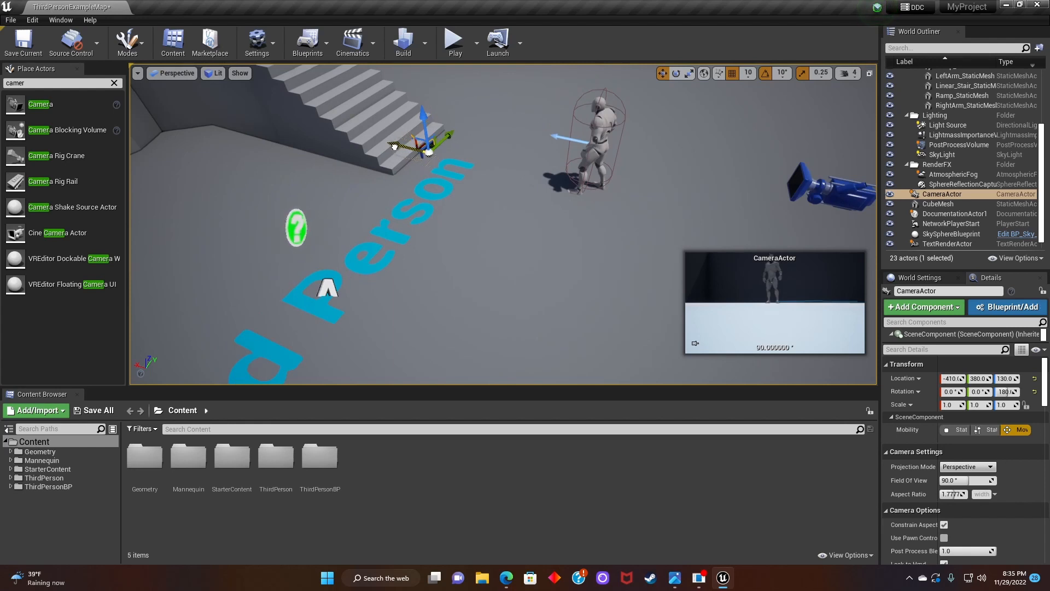
{"action": "left_click_drag", "start_coordinate": [394, 146], "coordinate": [308, 119]}
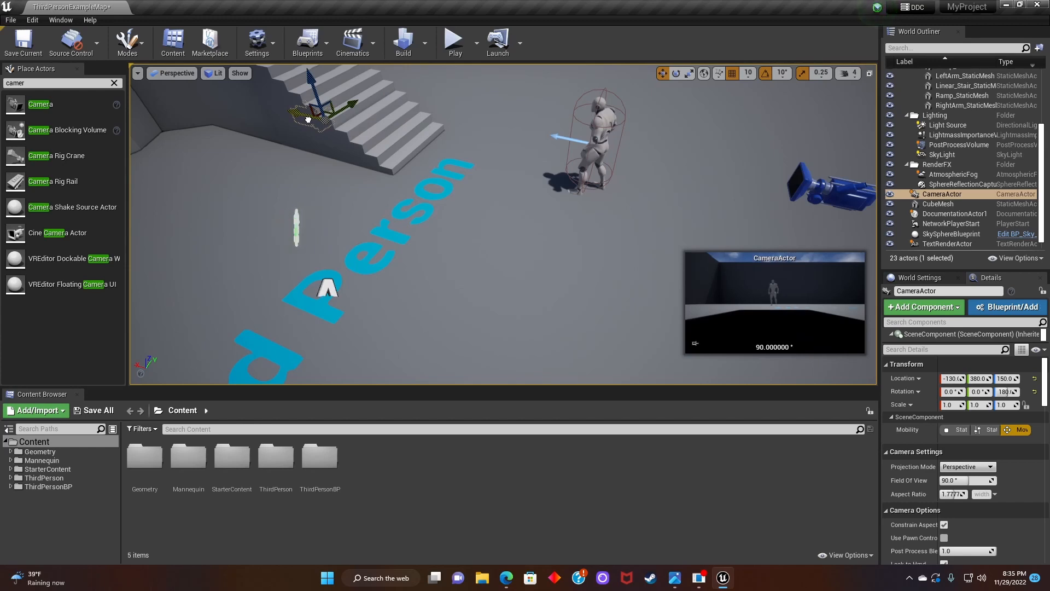
Create a new level sequence named Intro_cutscene in the Content folder
{"action": "right_click_drag", "start_coordinate": [308, 119], "coordinate": [482, 155]}
{"action": "scroll", "coordinate": [443, 136], "scroll_direction": "down", "scroll_amount": 5}
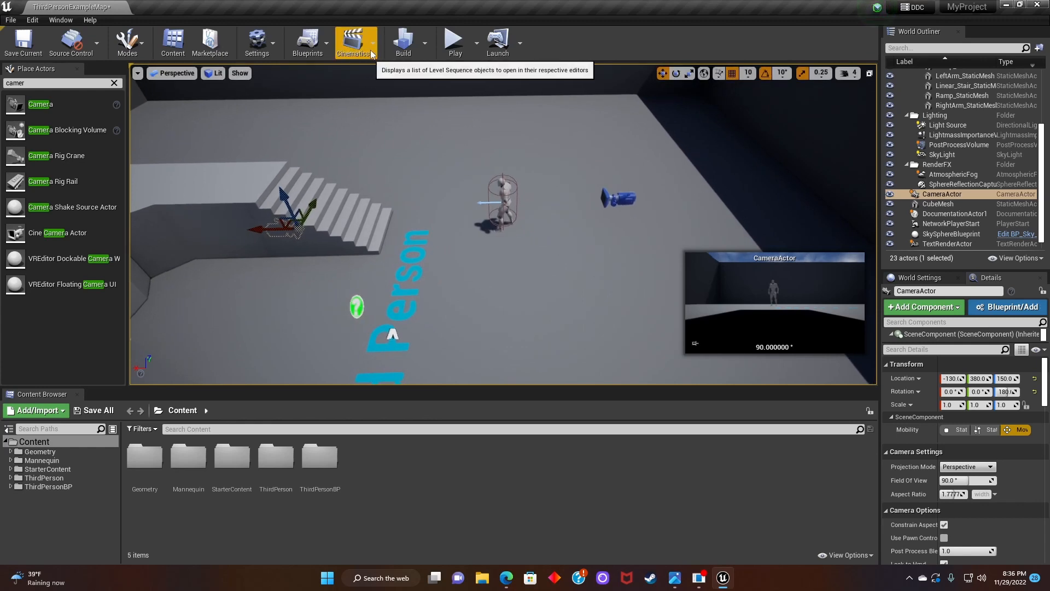
{"action": "left_click", "coordinate": [353, 43]}
{"action": "left_click", "coordinate": [383, 74]}
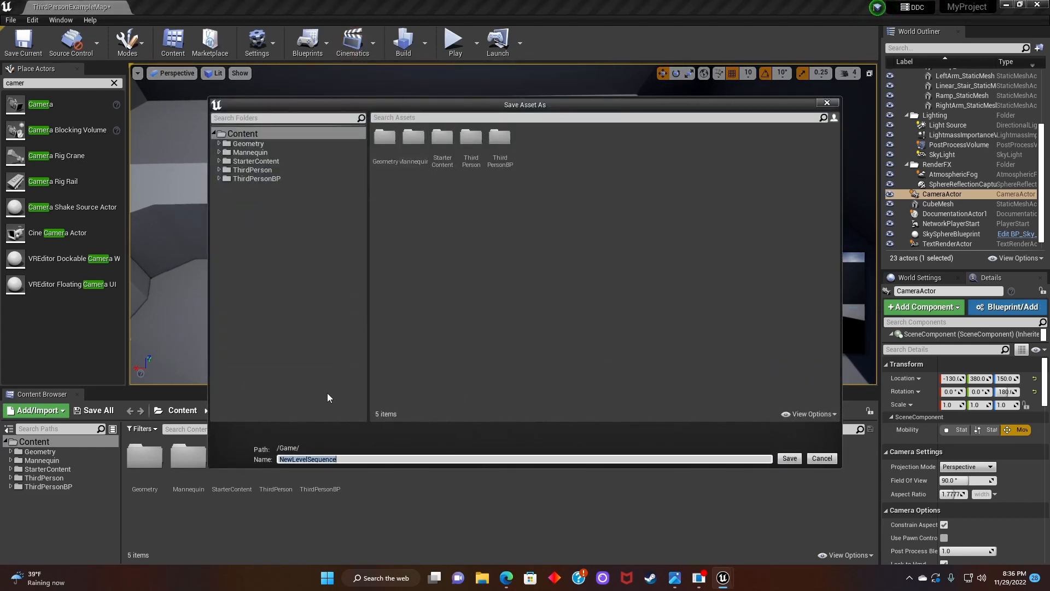
{"action": "type", "text": "Intro_cutscne"}
{"action": "key", "text": "BackSpace"}
{"action": "key", "text": "BackSpace"}
{"action": "type", "text": "ene"}
{"action": "key", "text": "Return"}
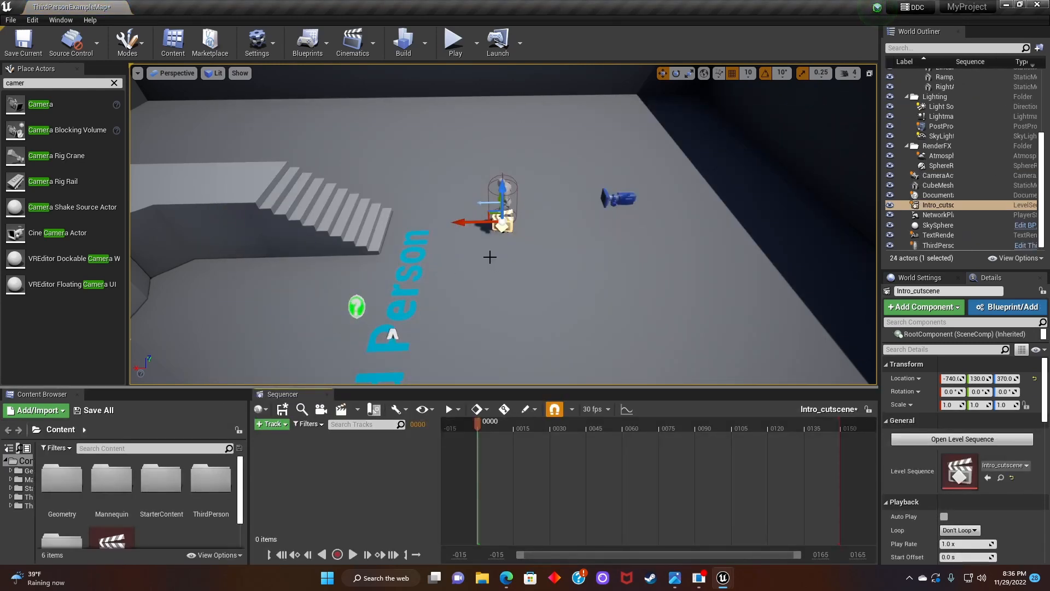
Add the selected CameraActor to the Intro_cutscene sequence as an actor track
{"action": "left_click", "coordinate": [938, 176]}
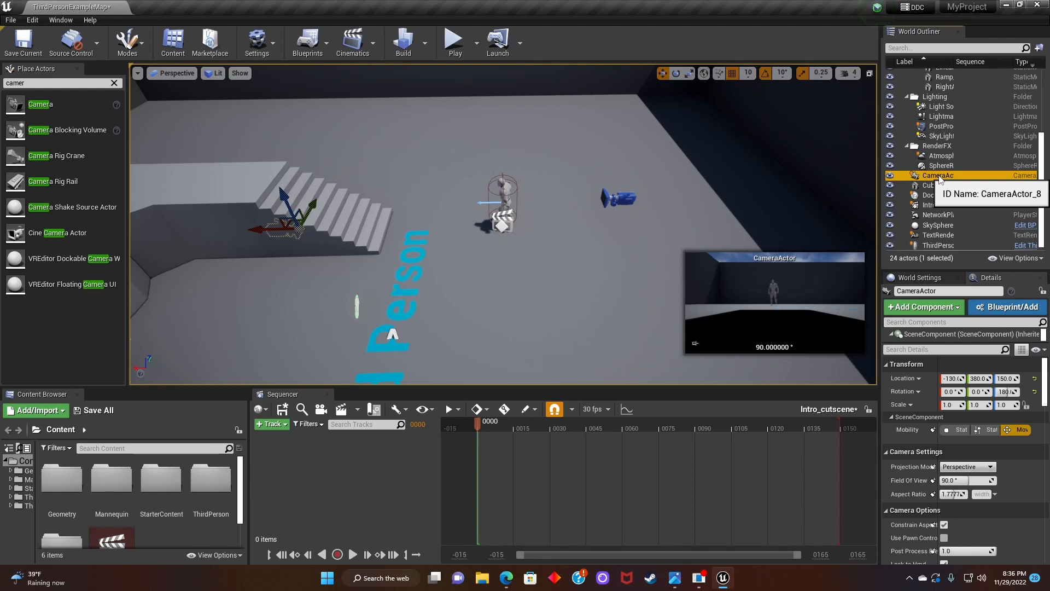
{"action": "left_click", "coordinate": [284, 425]}
{"action": "mouse_move", "coordinate": [311, 255]}
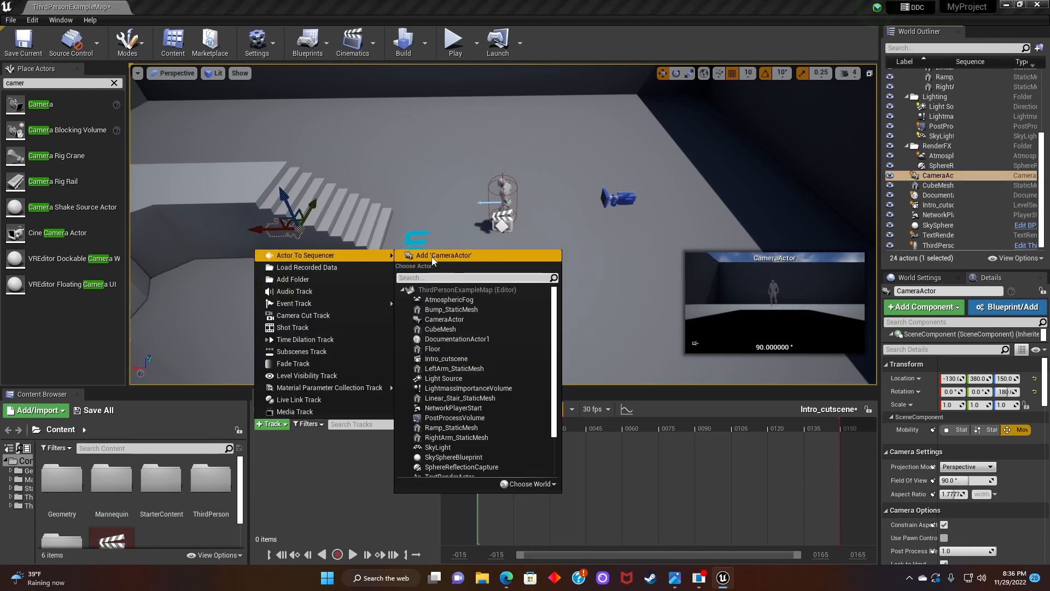
{"action": "left_click", "coordinate": [437, 256]}
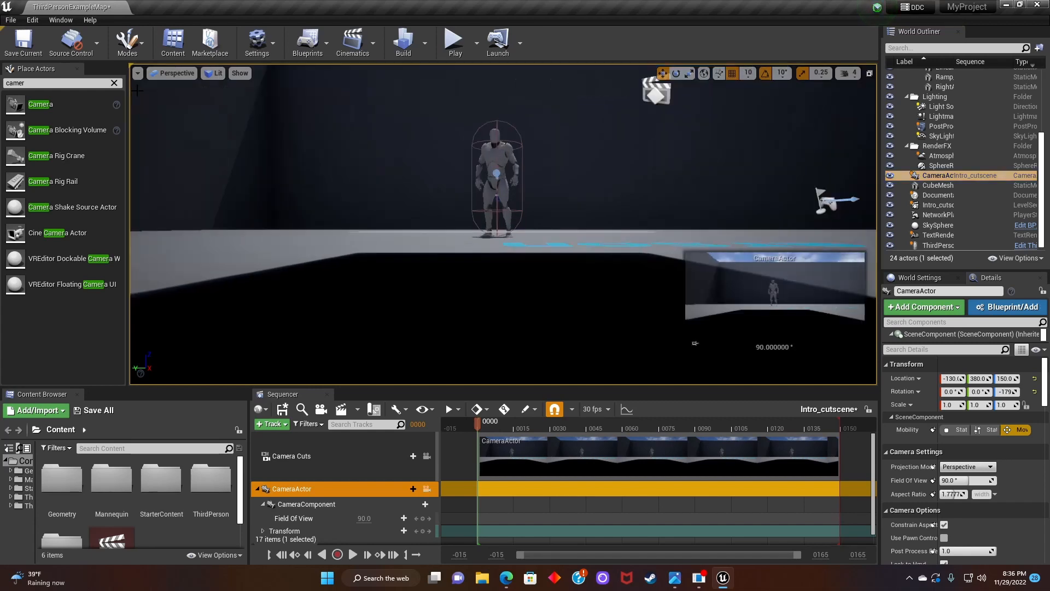
Add a Transform key for the camera's starting position at frame 0
{"action": "right_click_drag", "start_coordinate": [327, 189], "coordinate": [451, 247]}
{"action": "scroll", "coordinate": [352, 260], "scroll_direction": "down", "scroll_amount": 3}
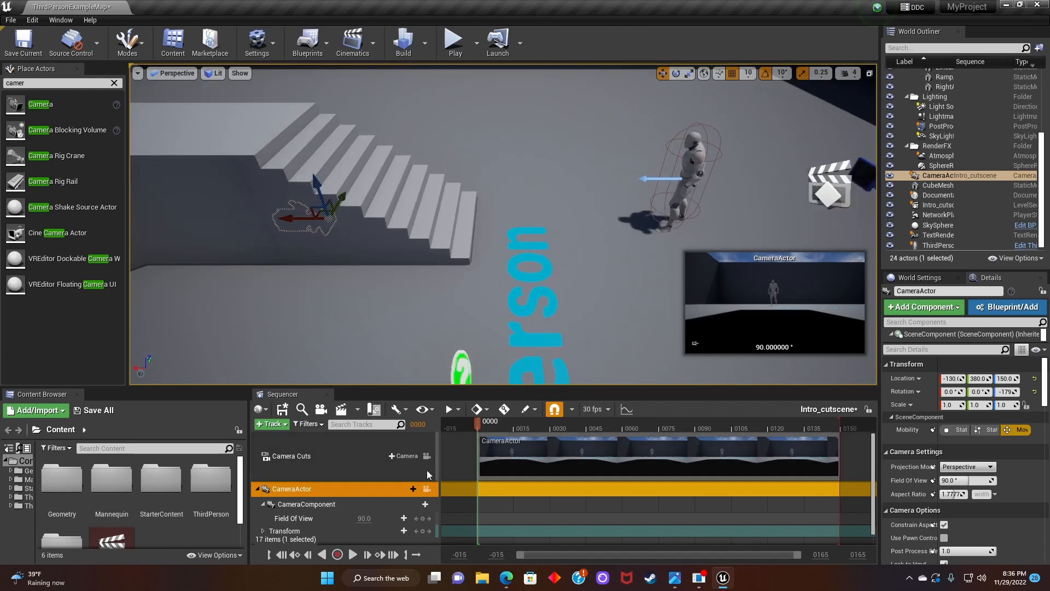
{"action": "left_click_drag", "start_coordinate": [481, 431], "coordinate": [550, 430]}
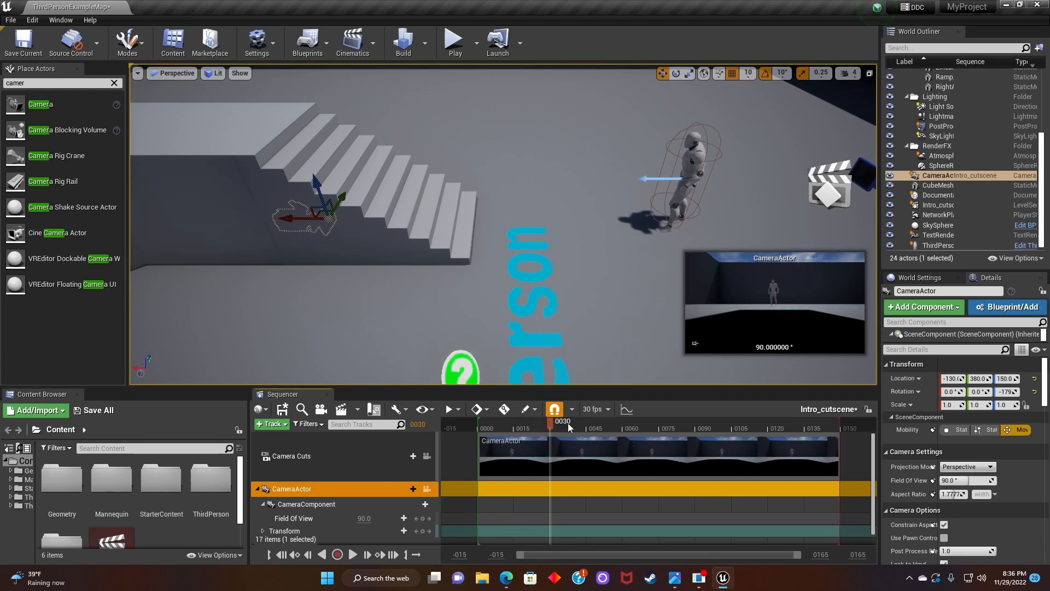
{"action": "left_click_drag", "start_coordinate": [549, 425], "coordinate": [478, 426]}
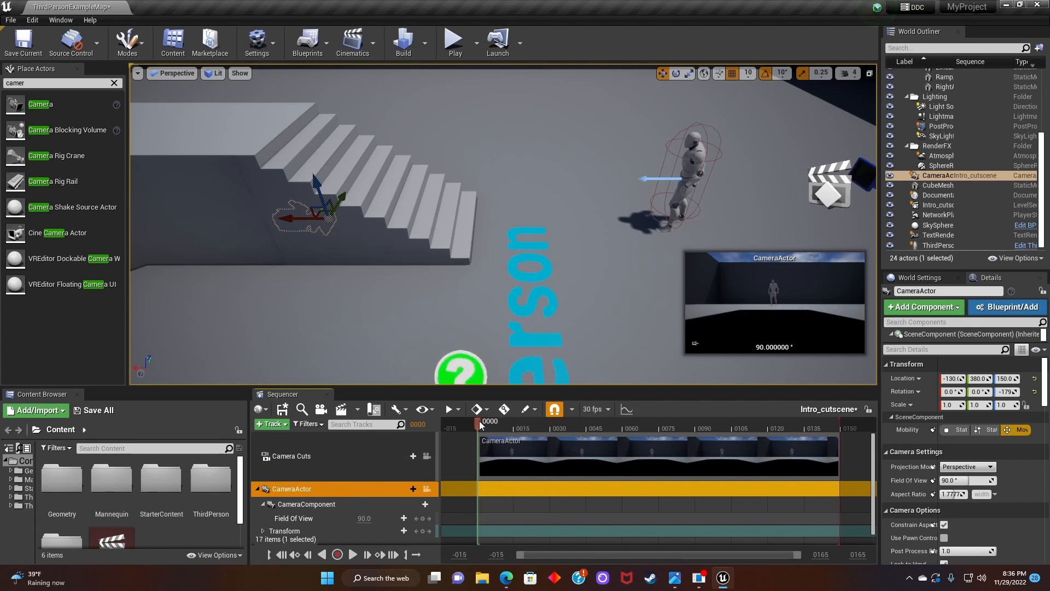
{"action": "left_click", "coordinate": [416, 531]}
At frame 30, move the camera toward the character to about X -490 and key its Transform
{"action": "left_click_drag", "start_coordinate": [479, 426], "coordinate": [550, 425]}
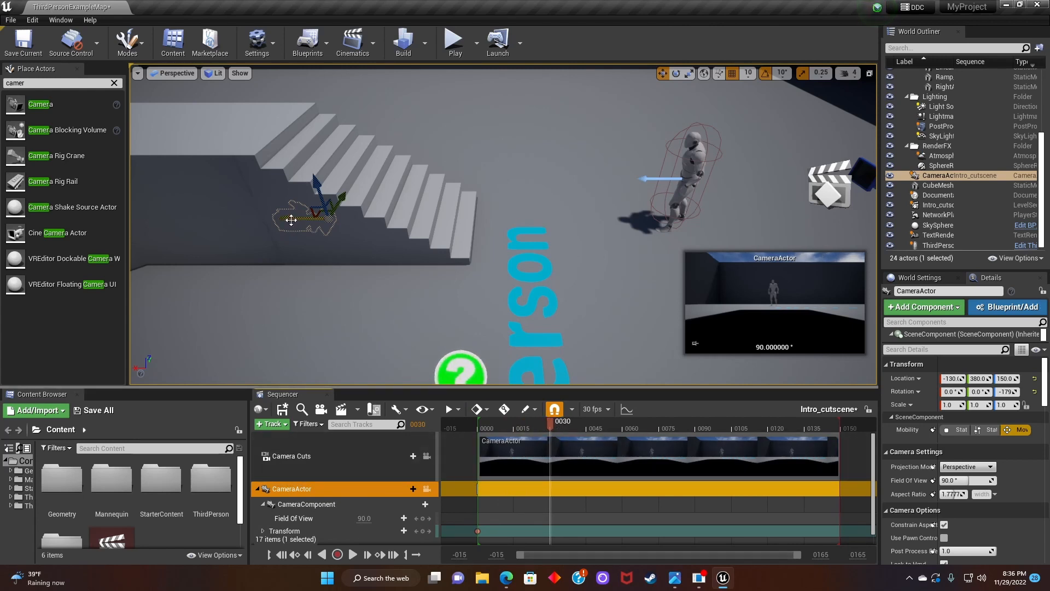
{"action": "left_click_drag", "start_coordinate": [291, 219], "coordinate": [495, 218]}
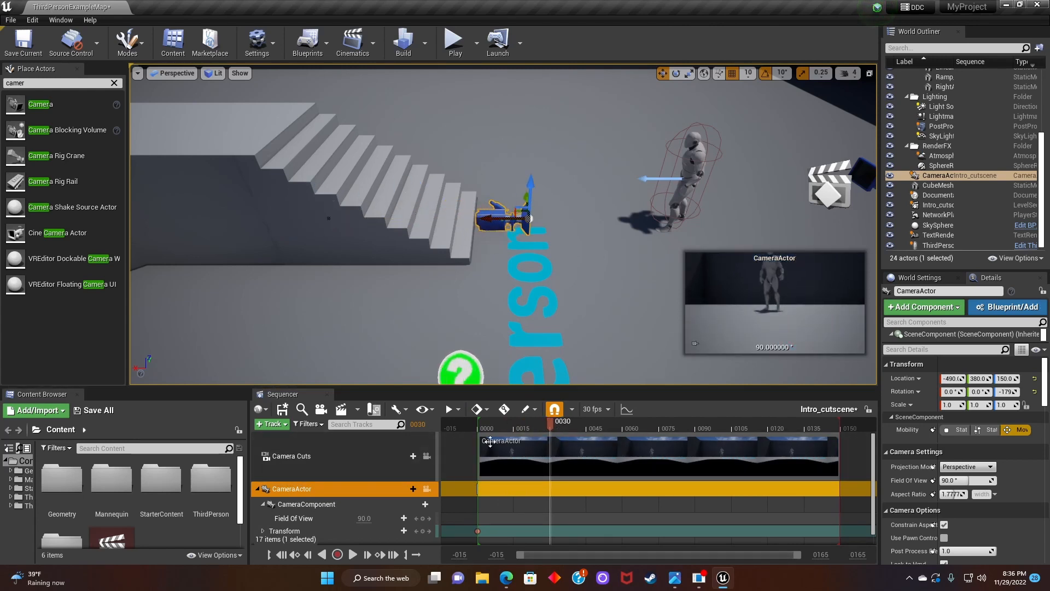
{"action": "left_click", "coordinate": [422, 531]}
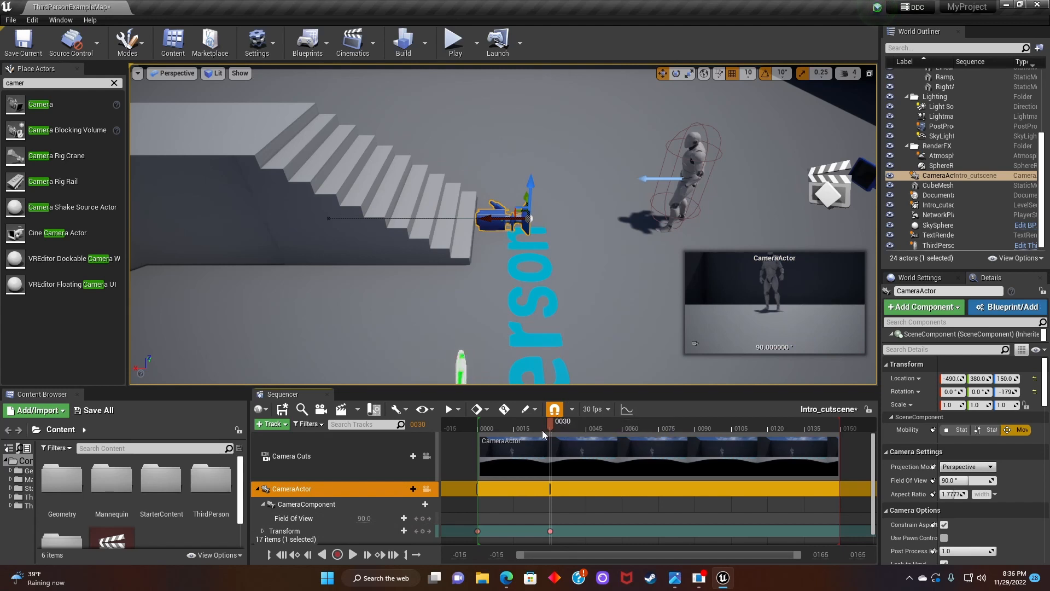
At frame 60, bring the camera close to the character at about X -690 and key its Transform
{"action": "left_click_drag", "start_coordinate": [550, 429], "coordinate": [624, 439]}
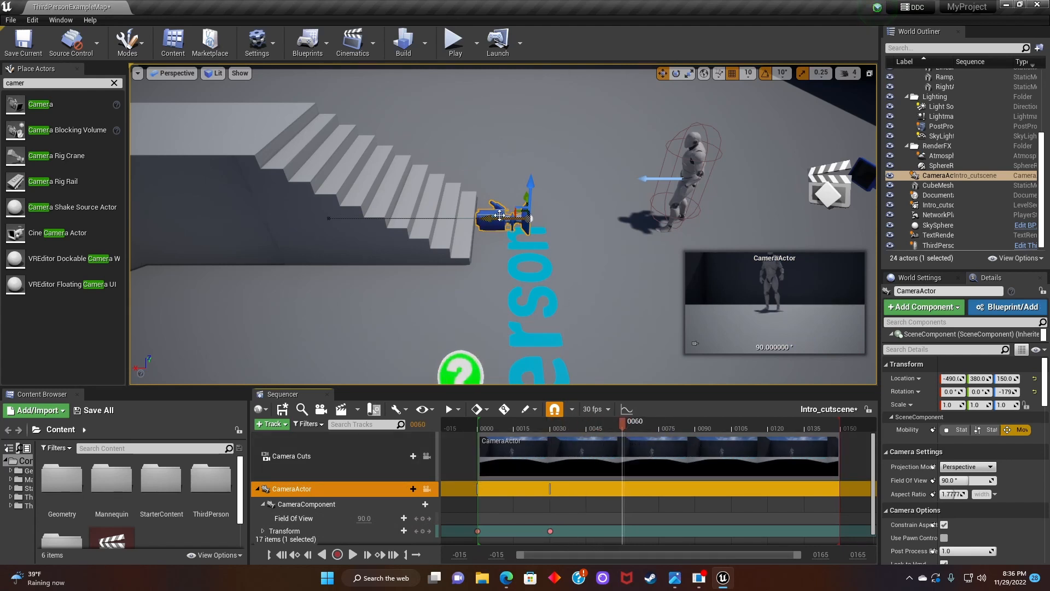
{"action": "left_click_drag", "start_coordinate": [500, 215], "coordinate": [595, 238]}
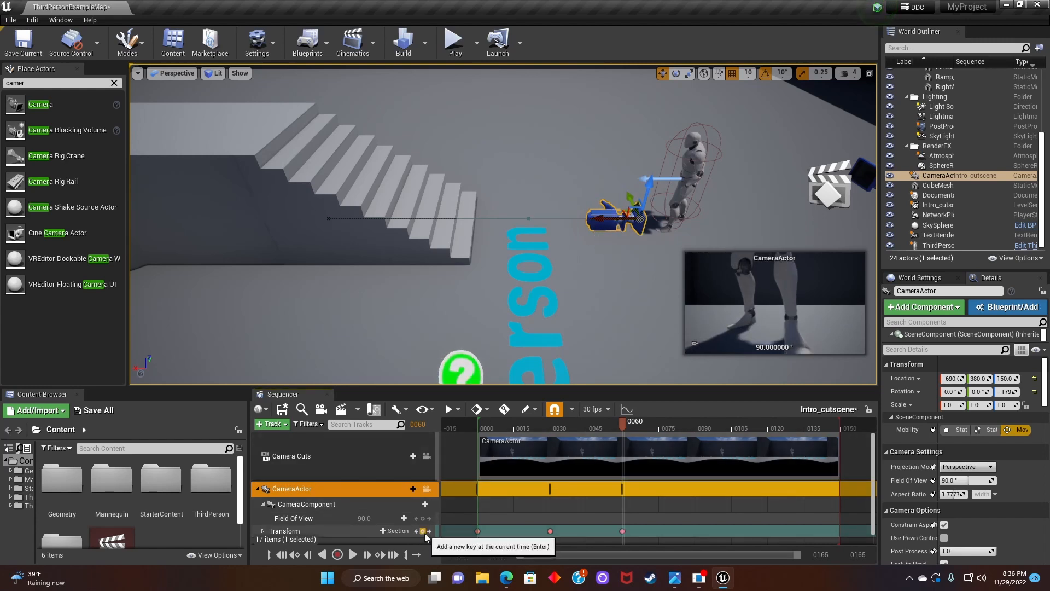
{"action": "left_click", "coordinate": [504, 409]}
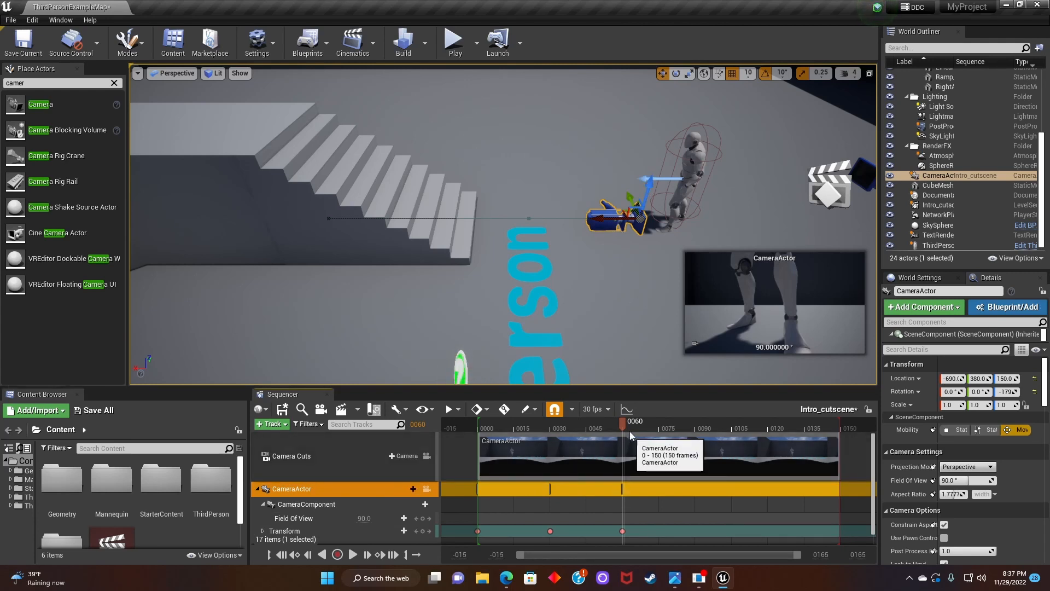
Raise the camera to about Z 260 at frame 89 and Z 290 at frame 119, keying its Transform at both frames
{"action": "left_click_drag", "start_coordinate": [627, 428], "coordinate": [692, 431]}
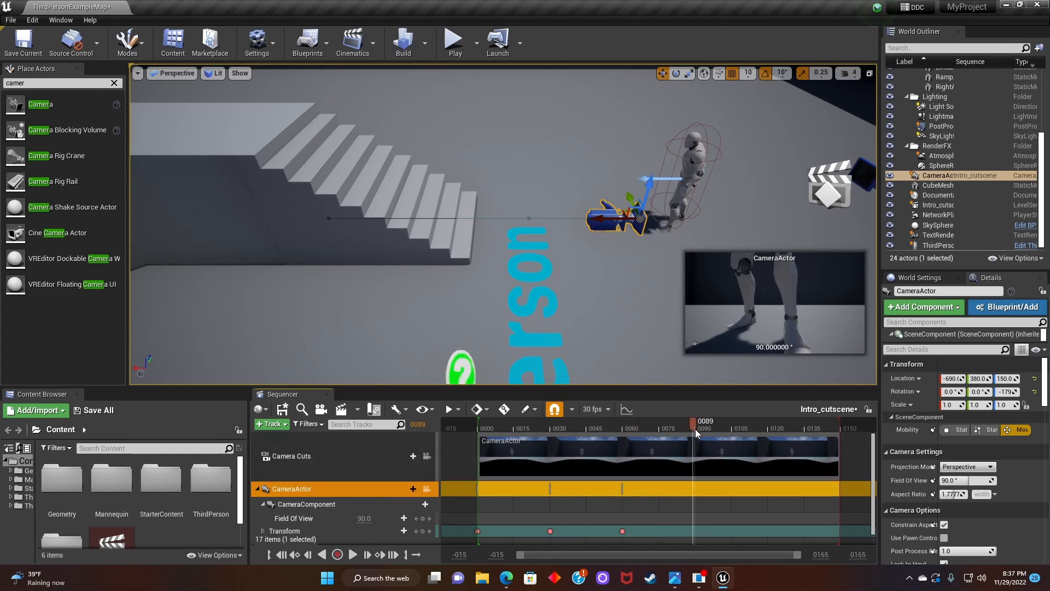
{"action": "left_click_drag", "start_coordinate": [650, 193], "coordinate": [647, 128]}
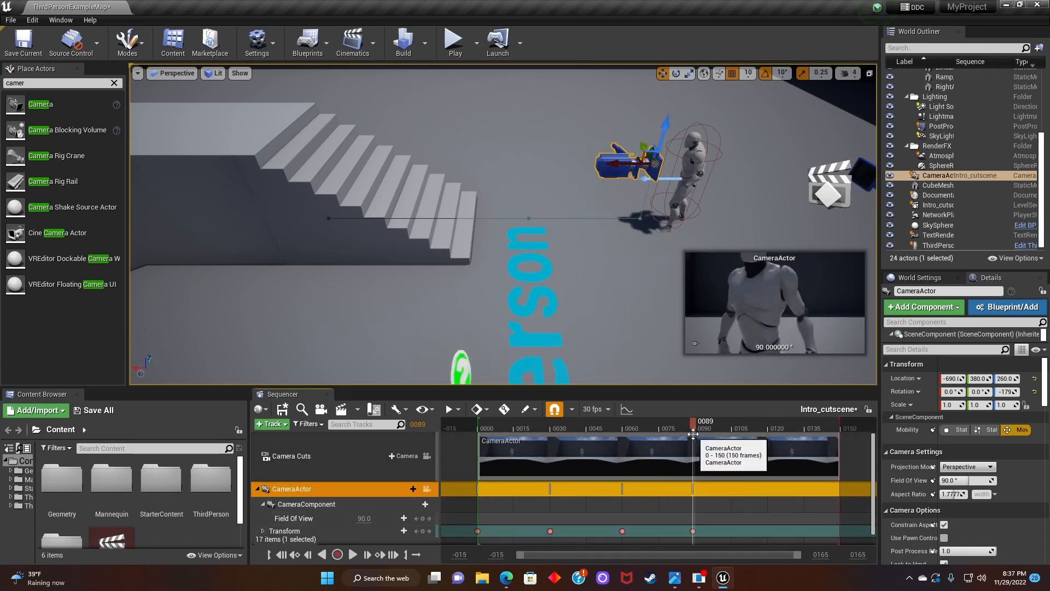
{"action": "left_click_drag", "start_coordinate": [693, 425], "coordinate": [766, 428]}
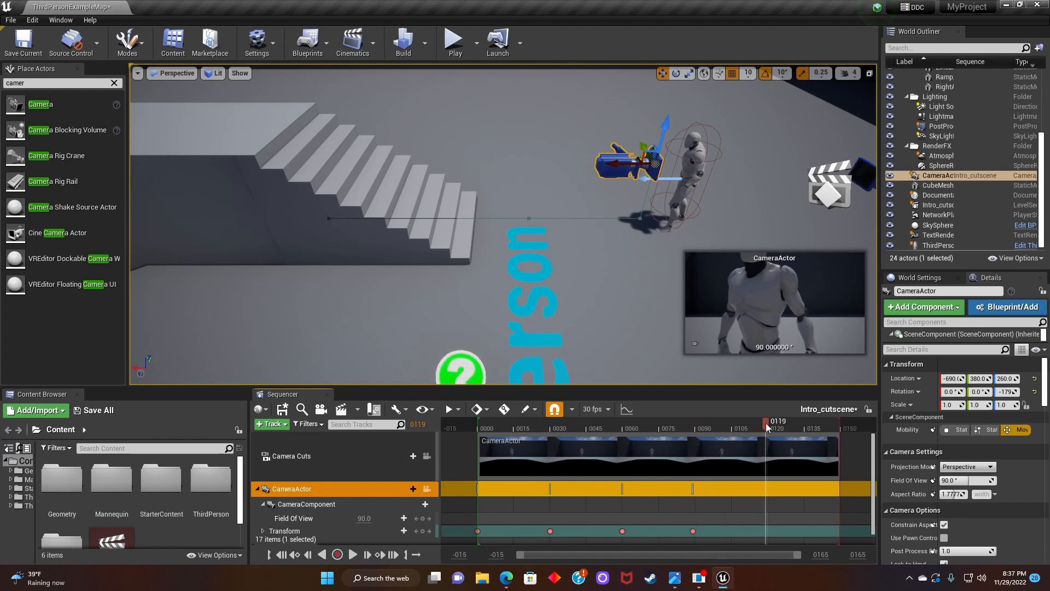
{"action": "left_click_drag", "start_coordinate": [665, 135], "coordinate": [664, 116]}
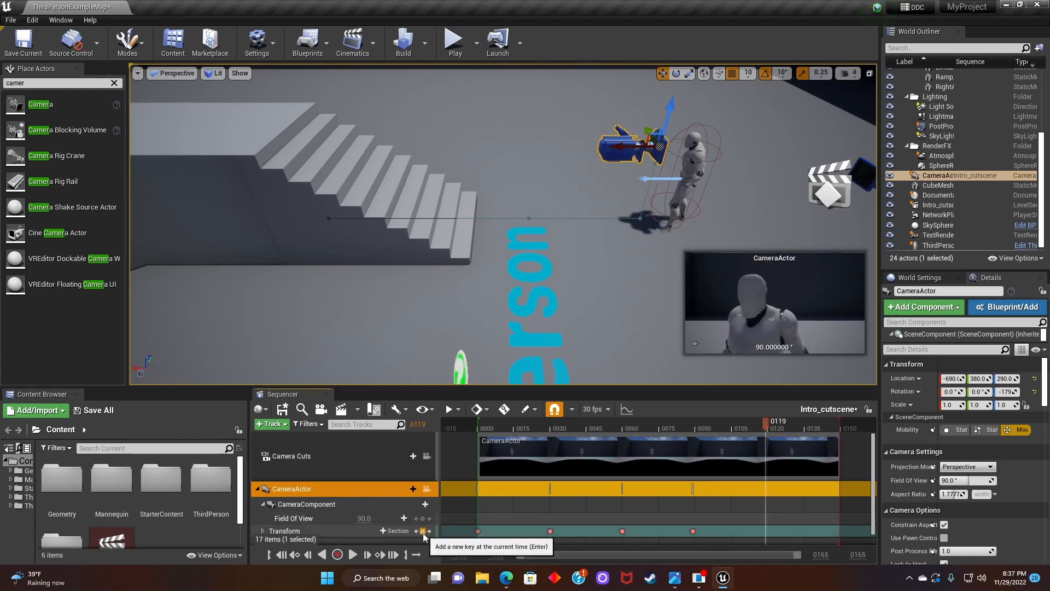
{"action": "left_click", "coordinate": [477, 412]}
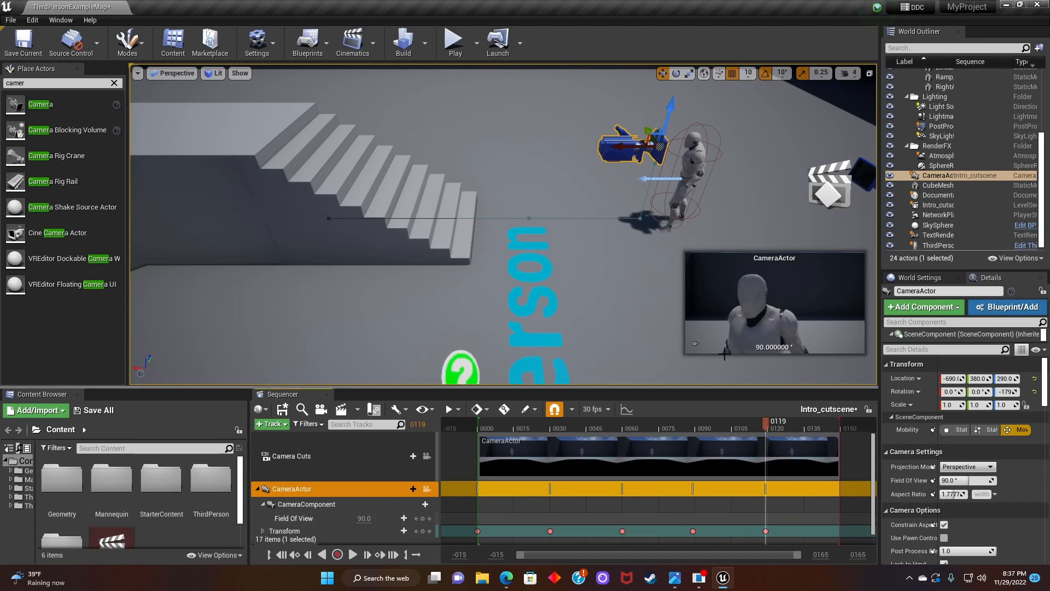
At frame 135, turn the camera 90° to view the character's side, shift it to about X -740, Y 340, and key its Transform
{"action": "left_click_drag", "start_coordinate": [768, 431], "coordinate": [808, 425]}
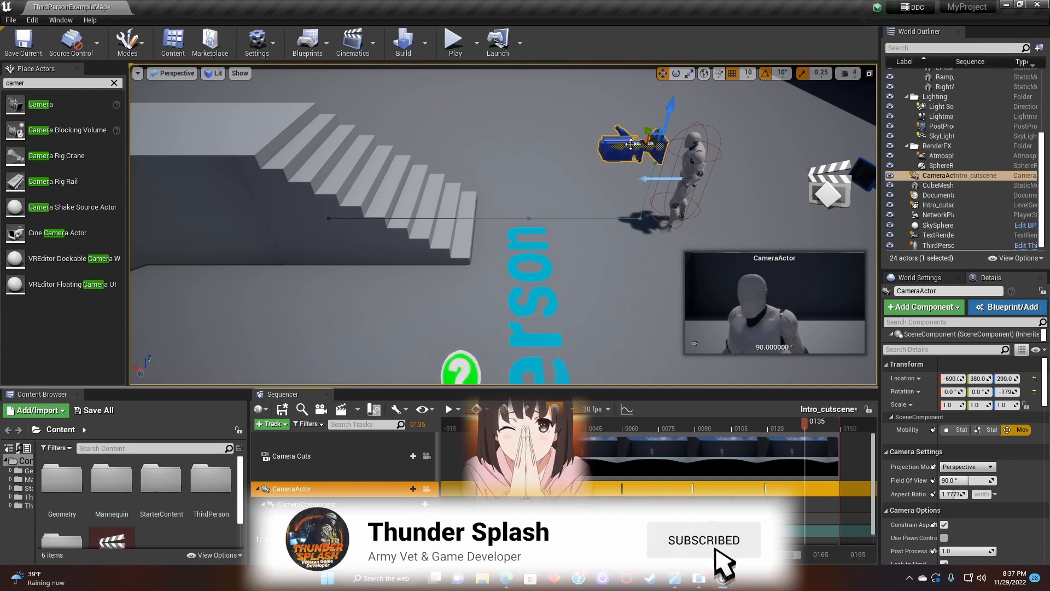
{"action": "key", "text": "e"}
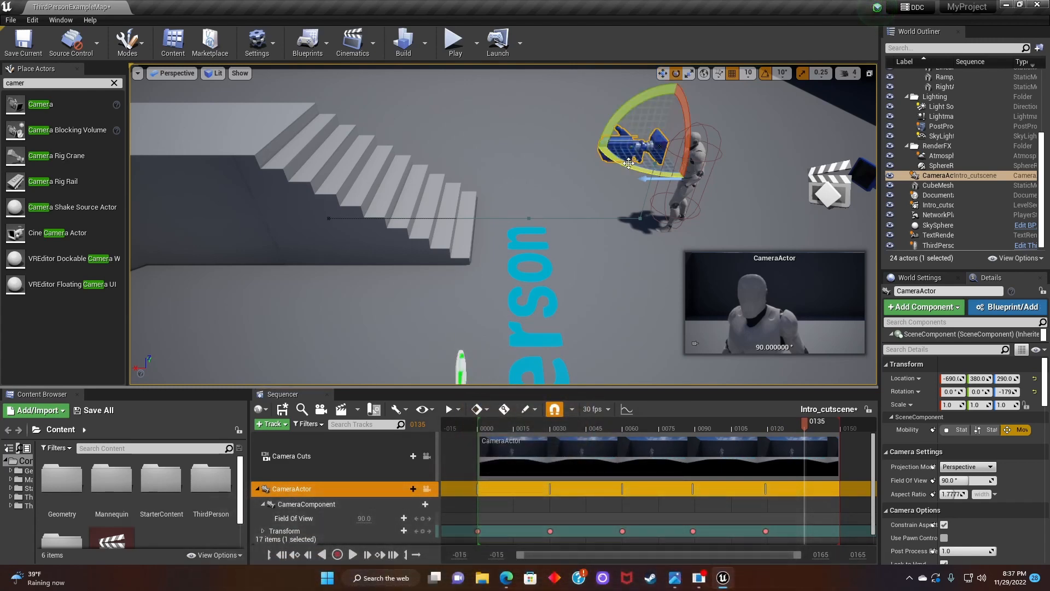
{"action": "left_click_drag", "start_coordinate": [627, 168], "coordinate": [678, 178]}
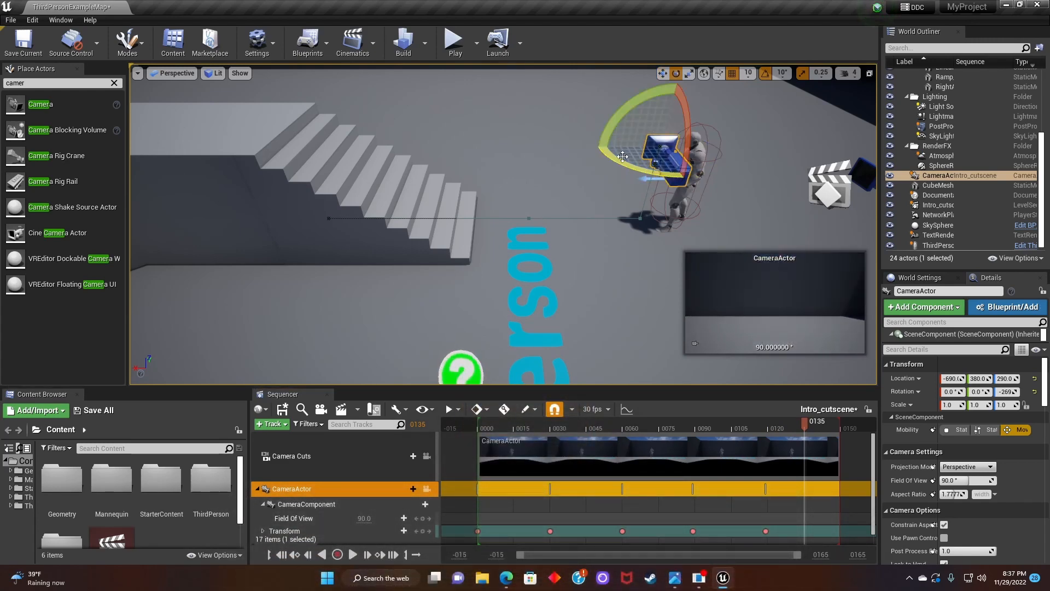
{"action": "key", "text": "w"}
{"action": "left_click_drag", "start_coordinate": [624, 157], "coordinate": [677, 139]}
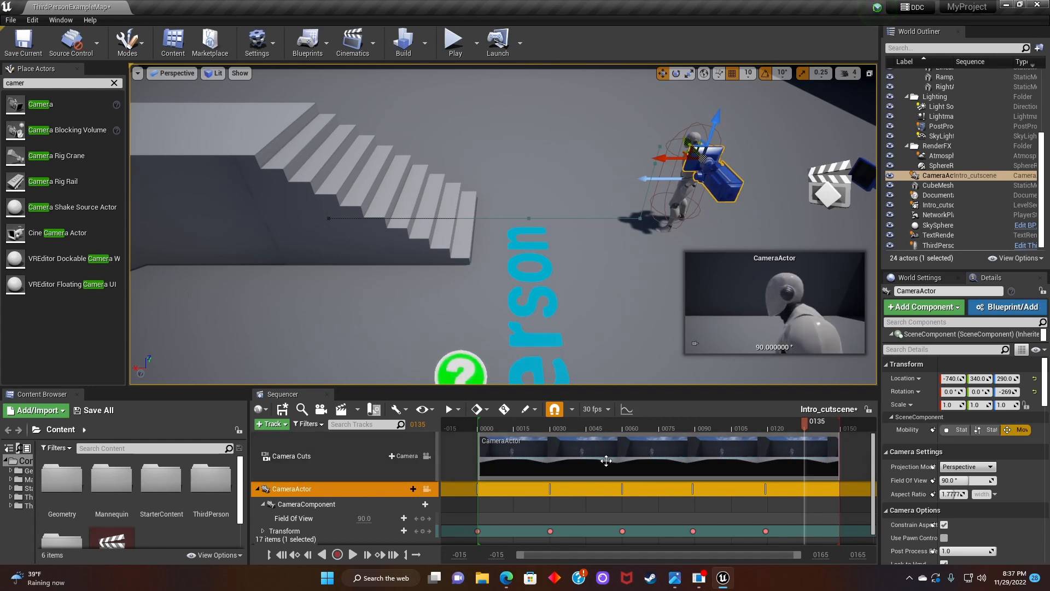
{"action": "left_click", "coordinate": [425, 531]}
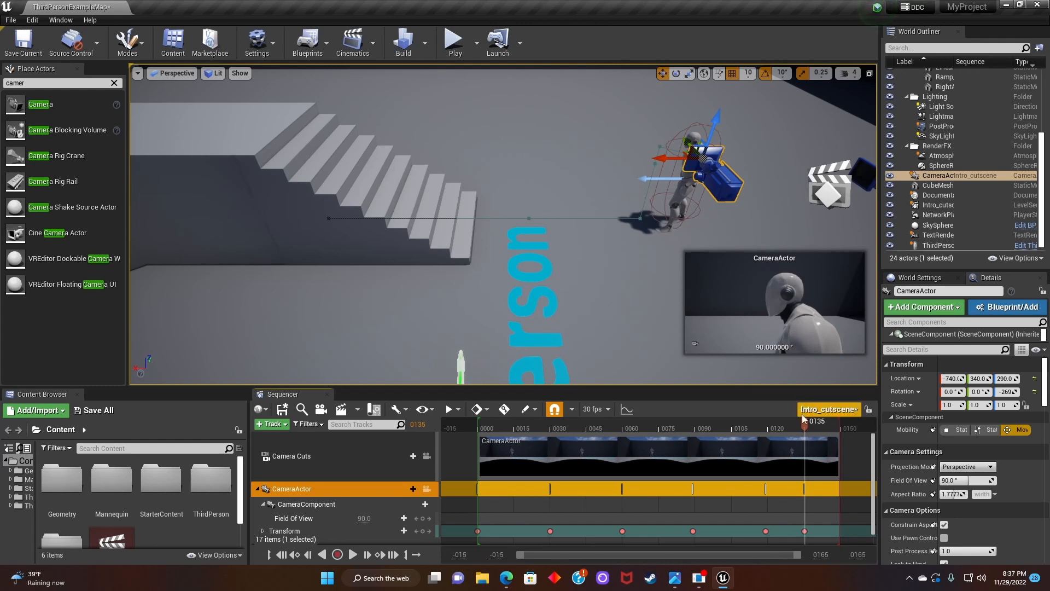
At frame 149, pull the camera back to X -850 and turn it 90° to face the character's back
{"action": "left_click_drag", "start_coordinate": [804, 425], "coordinate": [840, 428]}
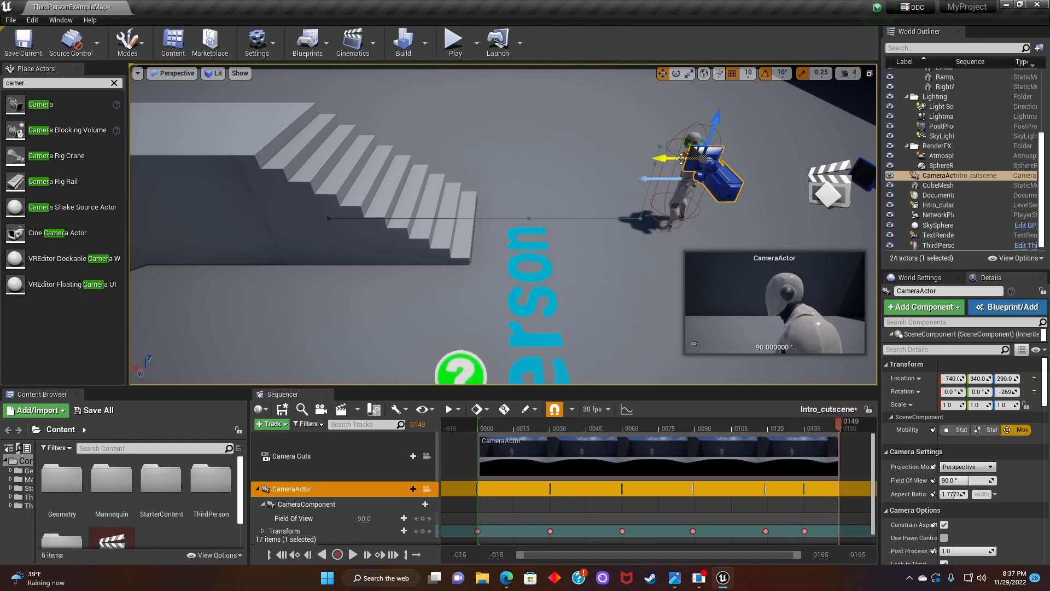
{"action": "left_click_drag", "start_coordinate": [656, 158], "coordinate": [753, 158]}
{"action": "key", "text": "f"}
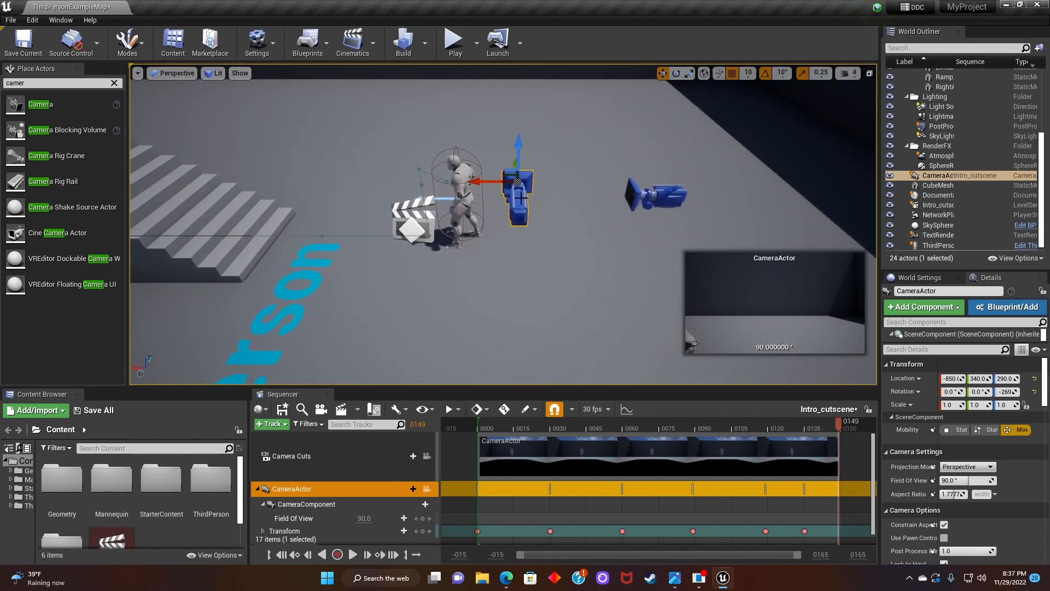
{"action": "key", "text": "e"}
{"action": "key", "text": "w"}
{"action": "key", "text": "e"}
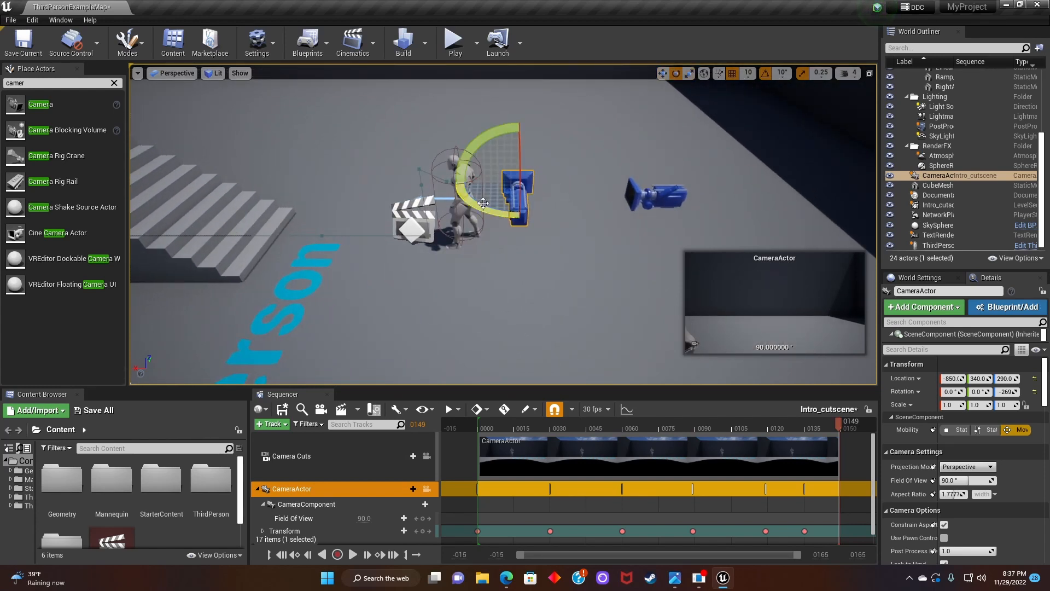
{"action": "left_click_drag", "start_coordinate": [478, 207], "coordinate": [463, 185]}
{"action": "key", "text": "w"}
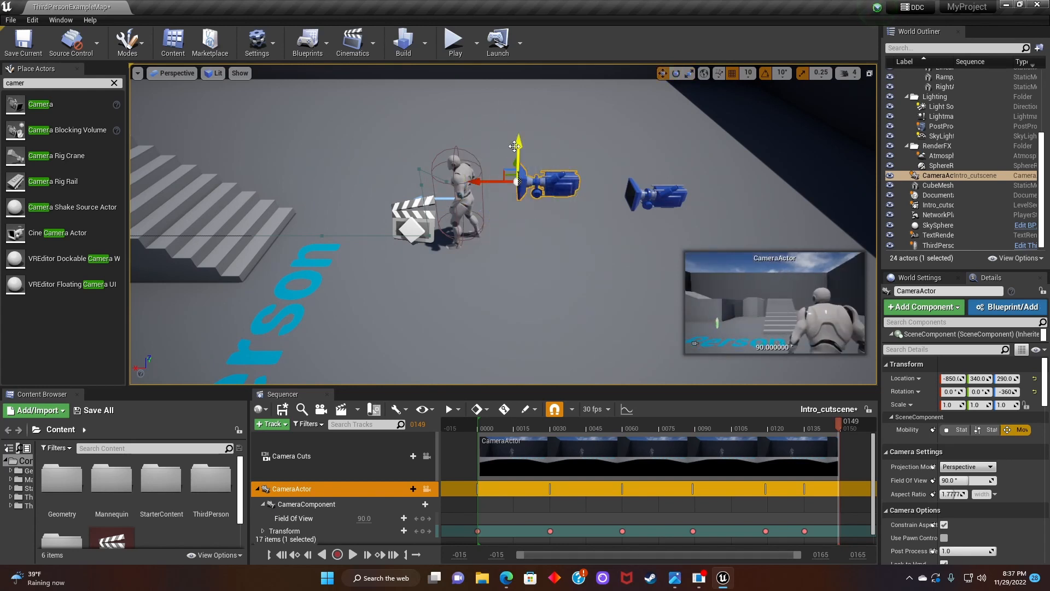
Position the camera behind the character at X -1040, Y 390, Z 240 and key its Transform at frame 149
{"action": "left_click_drag", "start_coordinate": [517, 139], "coordinate": [517, 150]}
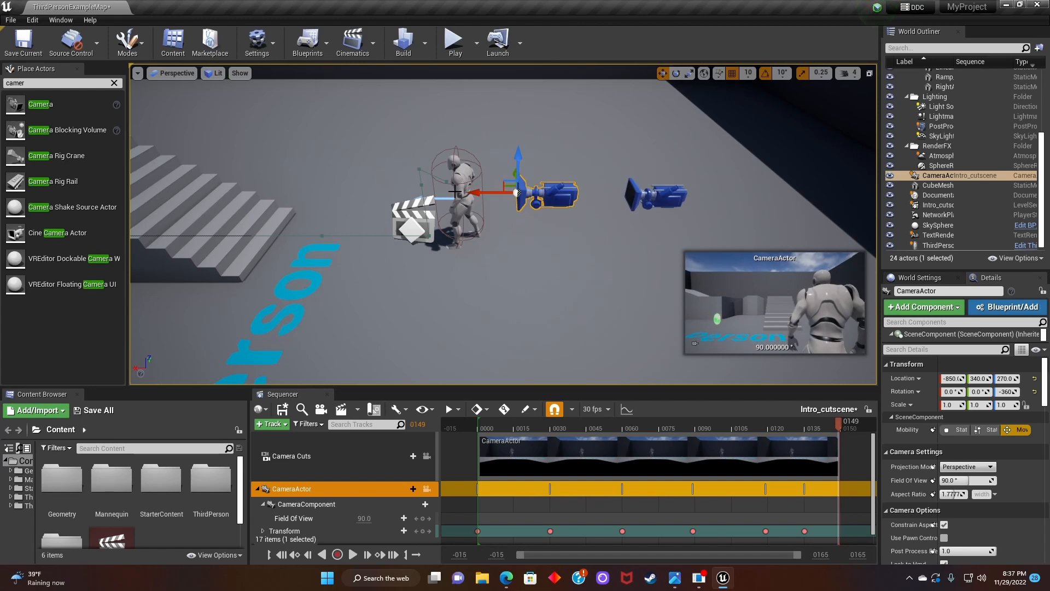
{"action": "left_click_drag", "start_coordinate": [467, 192], "coordinate": [591, 192]}
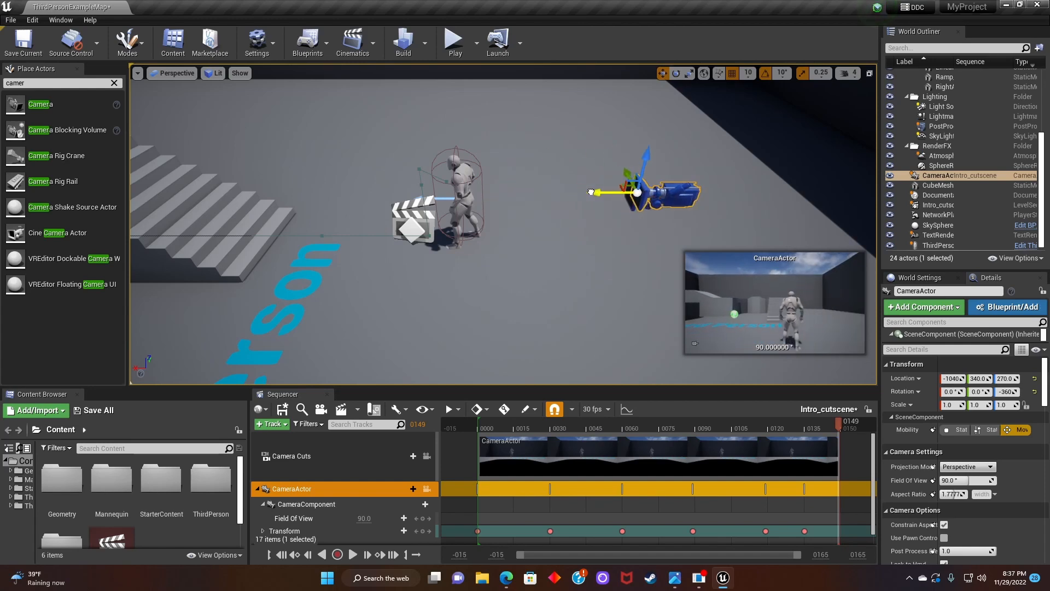
{"action": "key", "text": "f"}
{"action": "scroll", "coordinate": [471, 194], "scroll_direction": "down", "scroll_amount": 3}
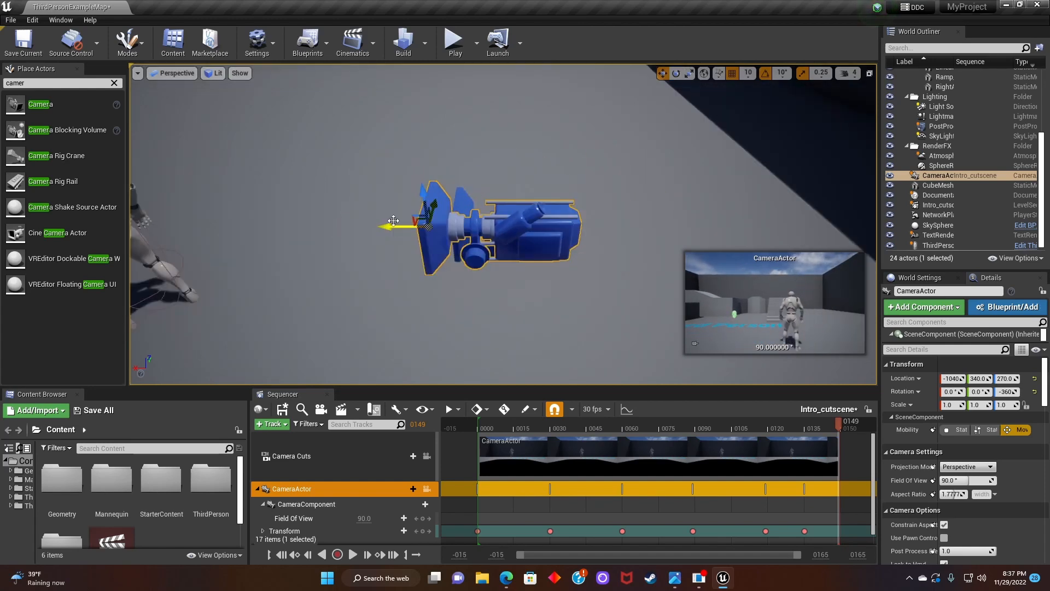
{"action": "left_click_drag", "start_coordinate": [395, 170], "coordinate": [503, 181], "text": "alt"}
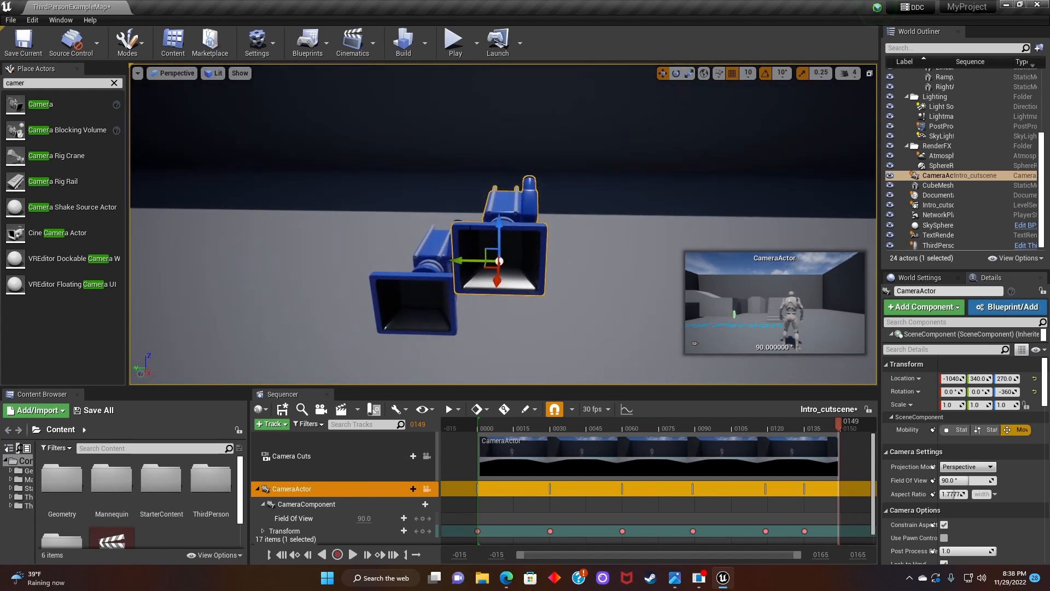
{"action": "left_click_drag", "start_coordinate": [495, 232], "coordinate": [504, 282]}
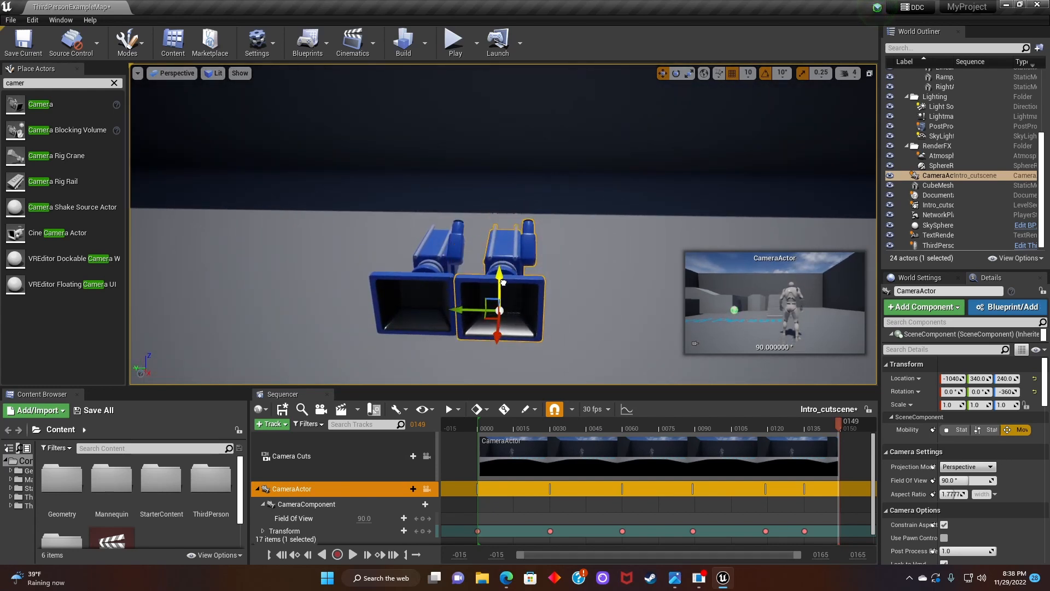
{"action": "left_click_drag", "start_coordinate": [460, 310], "coordinate": [372, 308]}
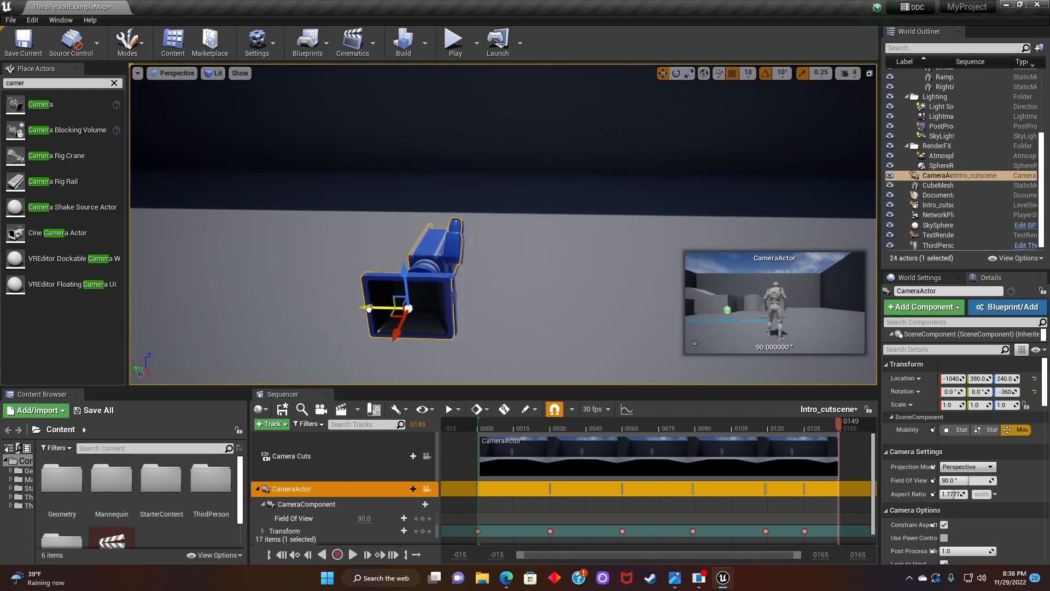
{"action": "left_click", "coordinate": [423, 531]}
Try raising the camera behind the character to Z 320 at frame 149
{"action": "middle_click_drag", "start_coordinate": [426, 296], "coordinate": [471, 282]}
{"action": "right_click_drag", "start_coordinate": [503, 285], "coordinate": [465, 293]}
{"action": "left_click_drag", "start_coordinate": [487, 245], "coordinate": [482, 167]}
{"action": "scroll", "coordinate": [455, 244], "scroll_direction": "down", "scroll_amount": 6}
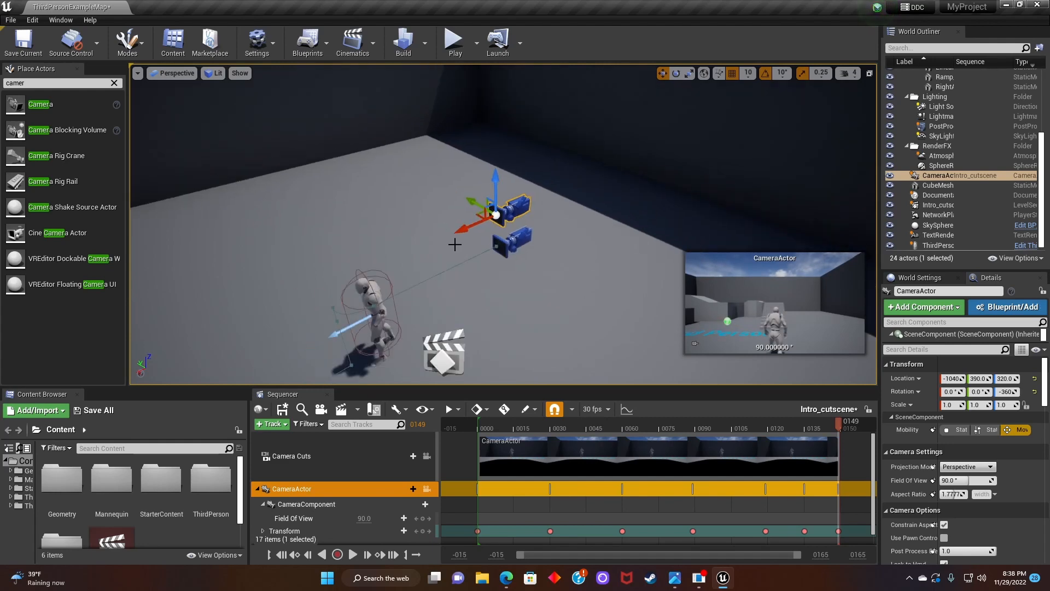
{"action": "right_click_drag", "start_coordinate": [481, 248], "coordinate": [432, 262]}
{"action": "scroll", "coordinate": [481, 248], "scroll_direction": "down", "scroll_amount": 1}
{"action": "right_click_drag", "start_coordinate": [511, 242], "coordinate": [469, 226]}
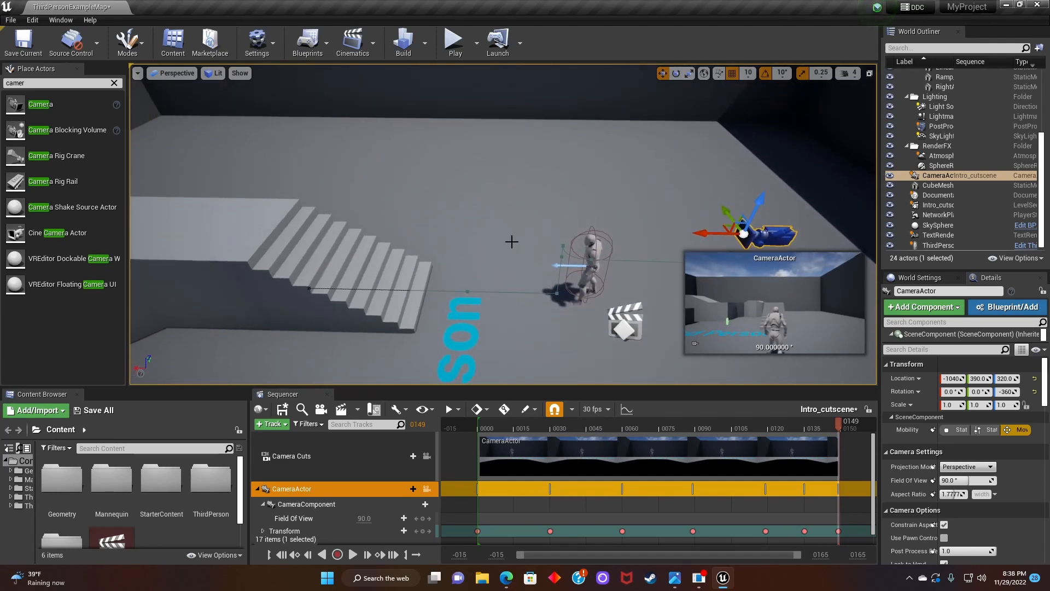
{"action": "scroll", "coordinate": [512, 244], "scroll_direction": "down", "scroll_amount": 1}
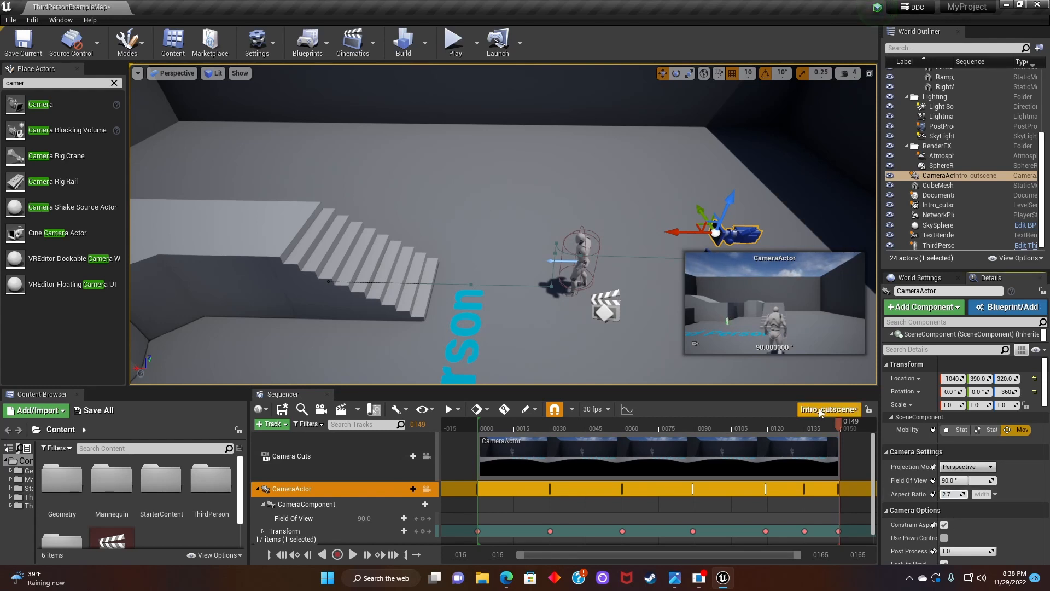
Set the camera's aspect ratio to 2.7 and save the current level
{"action": "key", "text": "Return"}
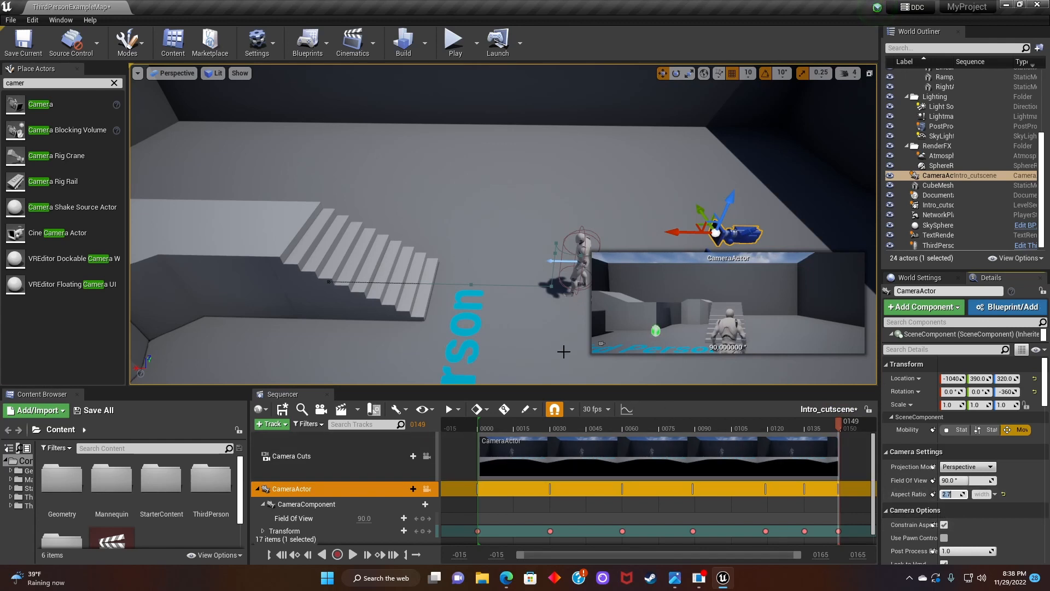
{"action": "left_click", "coordinate": [23, 41]}
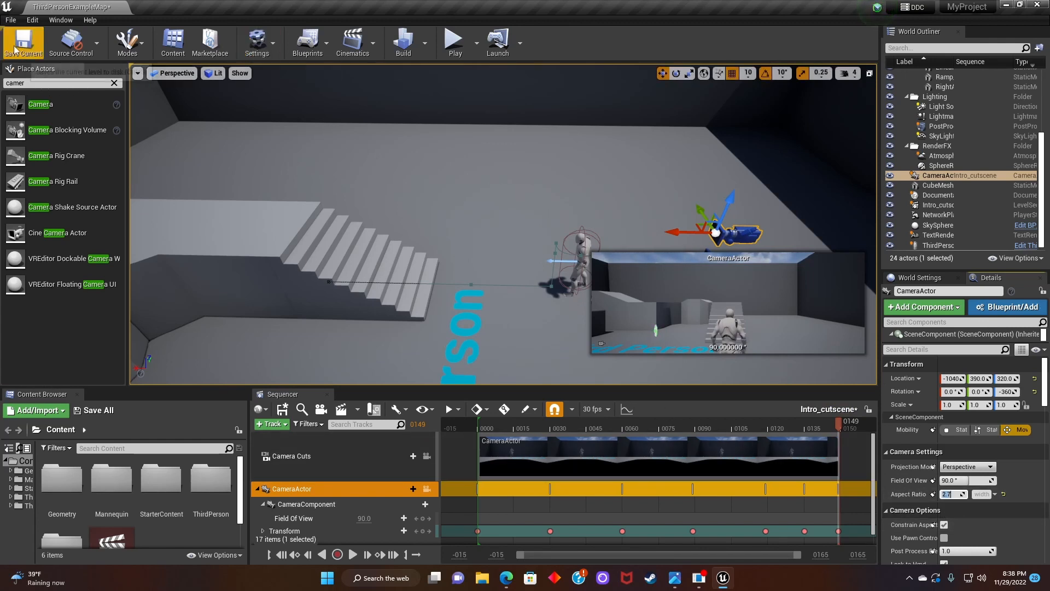
{"action": "scroll", "coordinate": [579, 209], "scroll_direction": "down", "scroll_amount": 4}
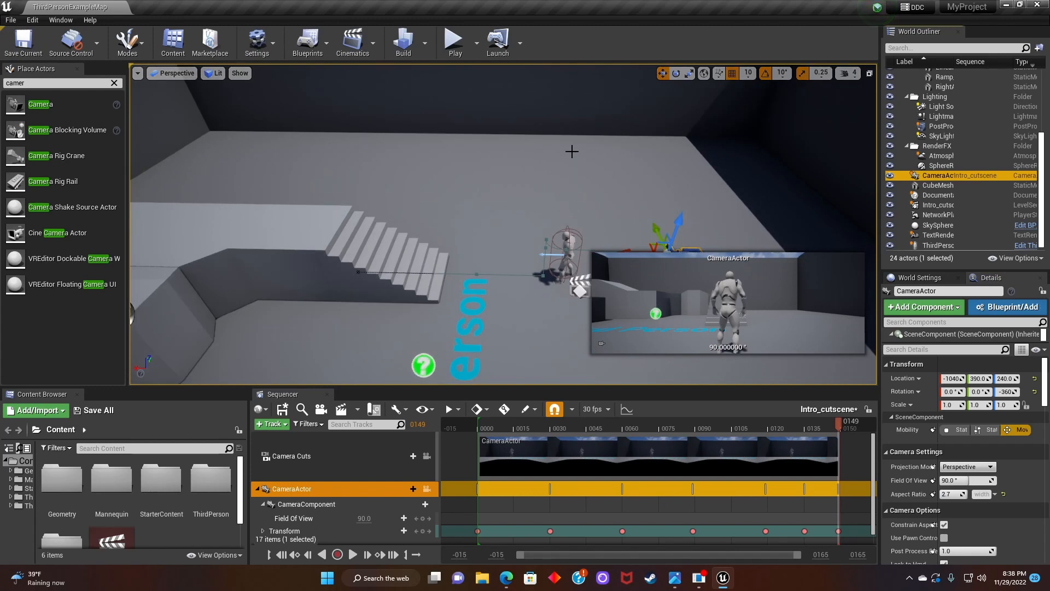
{"action": "right_click_drag", "start_coordinate": [572, 153], "coordinate": [583, 153]}
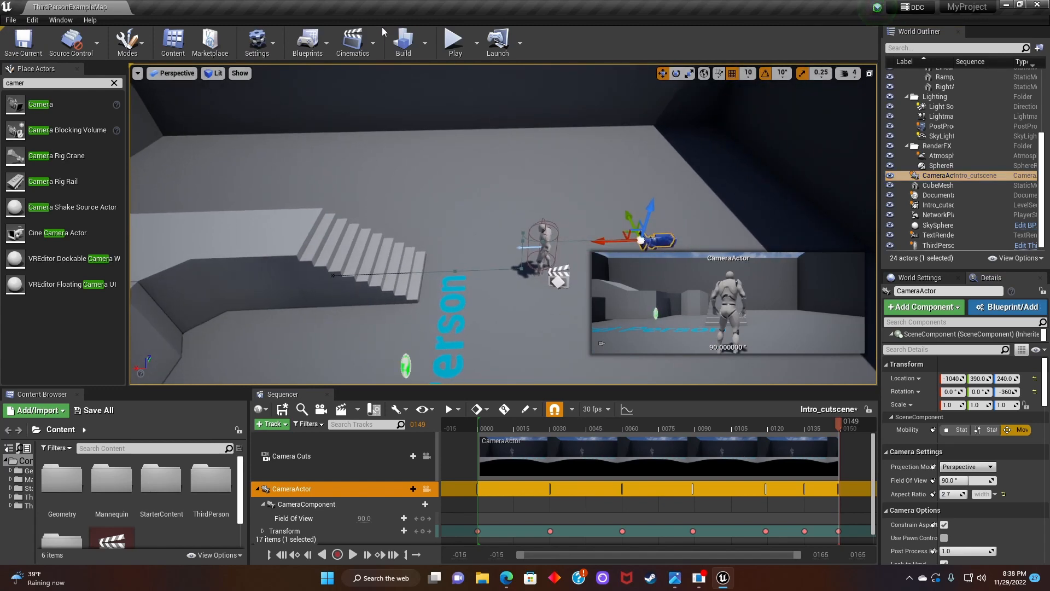
Open the Level Blueprint of the third-person map
{"action": "left_click", "coordinate": [361, 257]}
{"action": "left_click", "coordinate": [308, 41]}
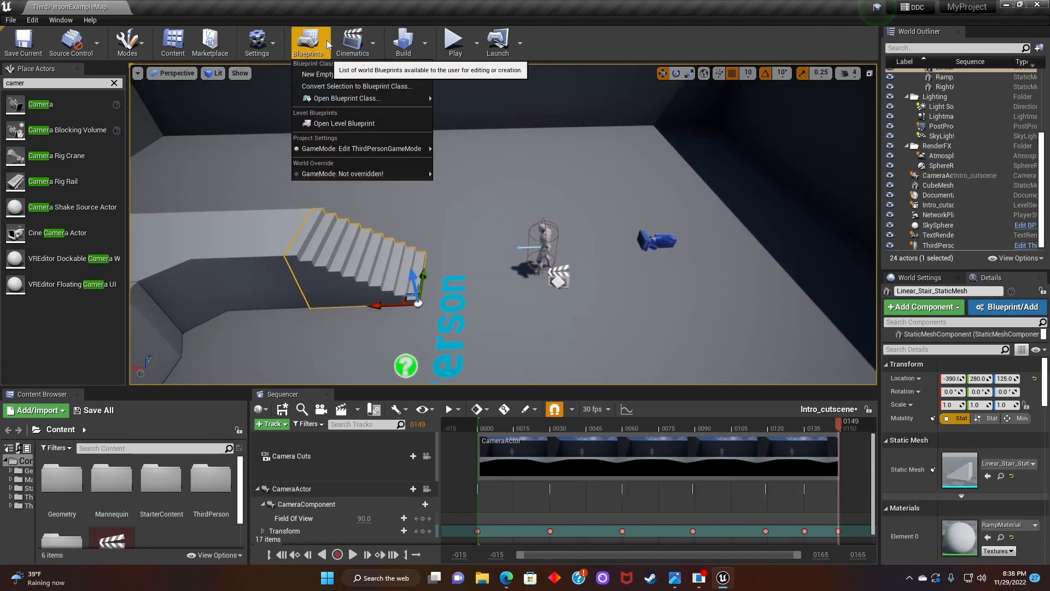
{"action": "left_click", "coordinate": [355, 125]}
Select the Intro_cutscene actor in the level and add a reference to it in the Level Blueprint's Event Graph
{"action": "left_click", "coordinate": [90, 8]}
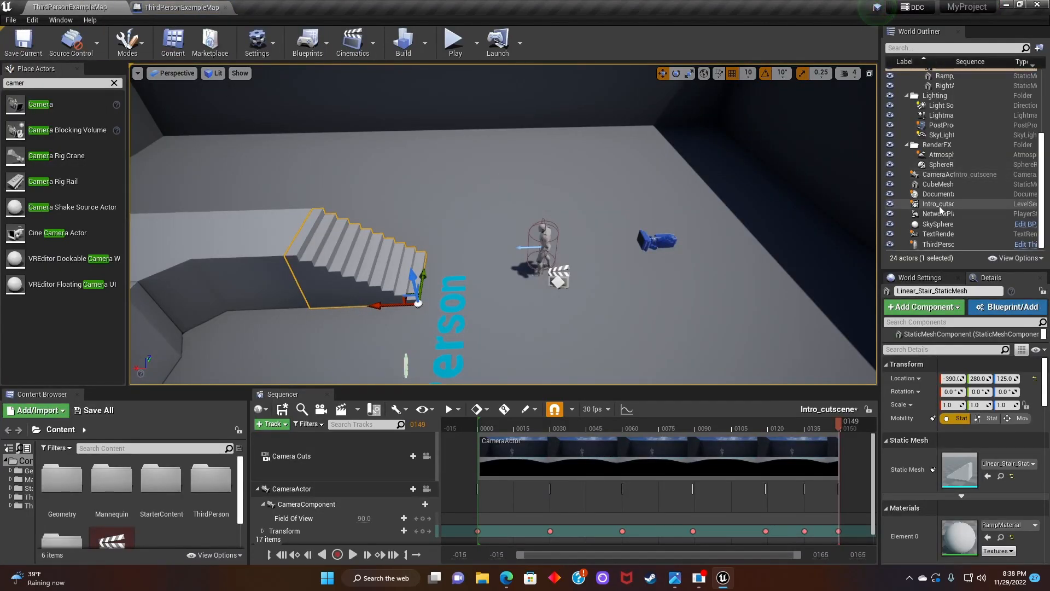
{"action": "scroll", "coordinate": [946, 191], "scroll_direction": "up", "scroll_amount": 2}
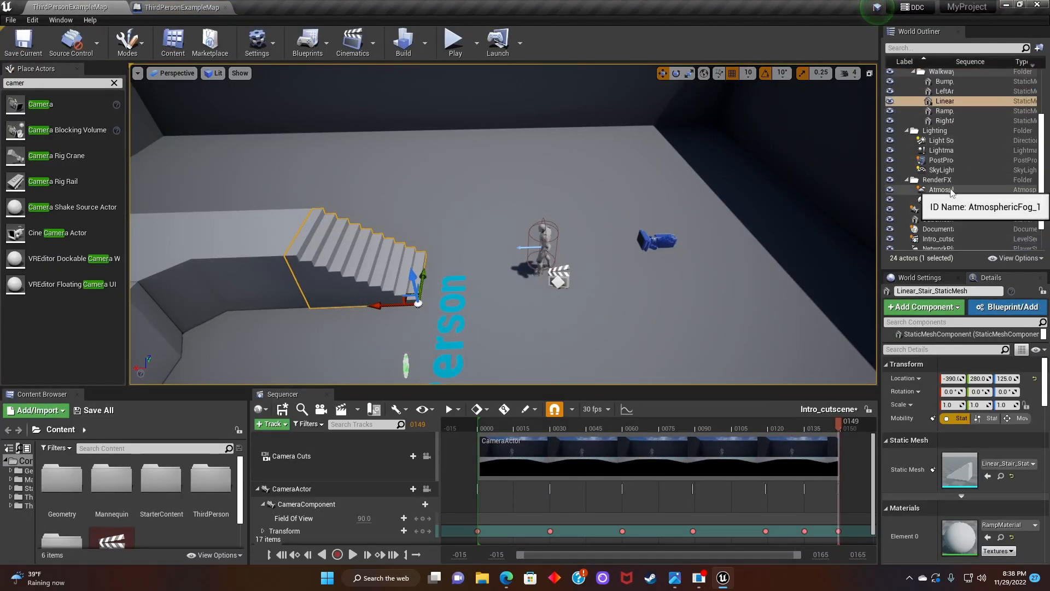
{"action": "scroll", "coordinate": [946, 208], "scroll_direction": "down", "scroll_amount": 2}
{"action": "left_click", "coordinate": [942, 204]}
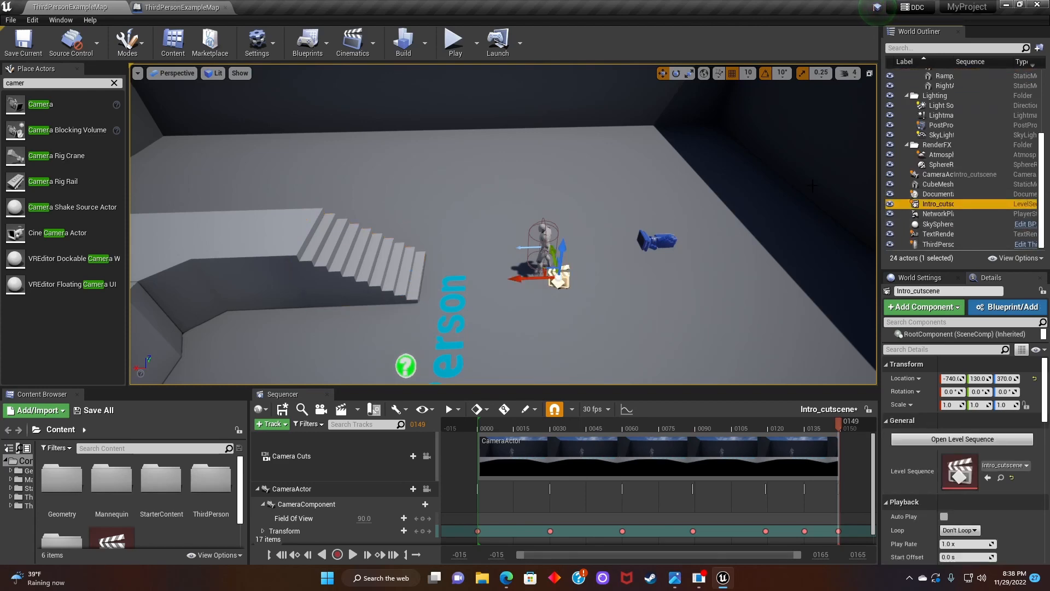
{"action": "left_click", "coordinate": [182, 7]}
{"action": "right_click", "coordinate": [316, 223]}
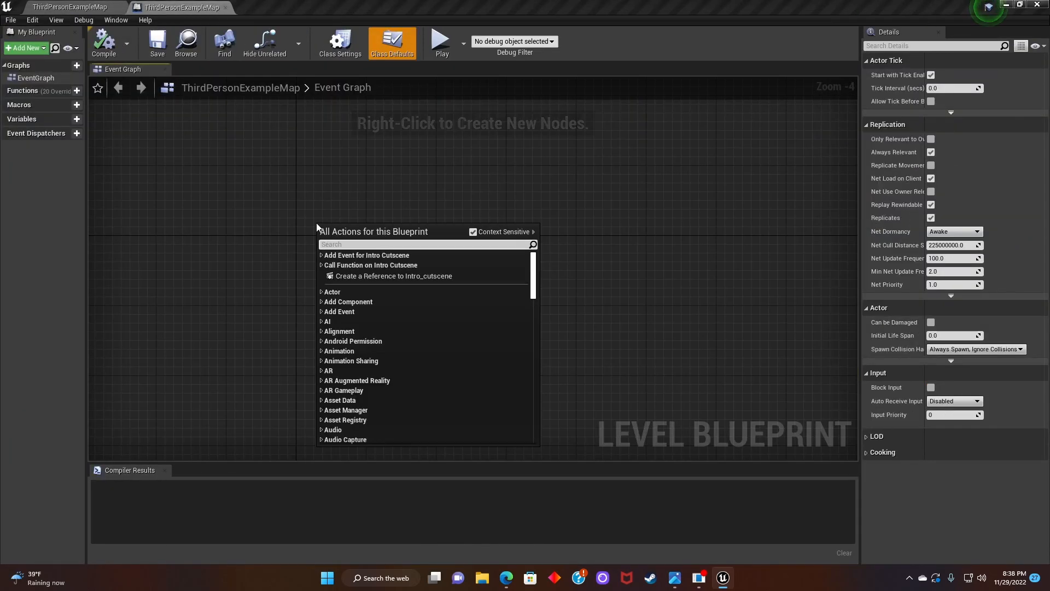
{"action": "left_click", "coordinate": [418, 280]}
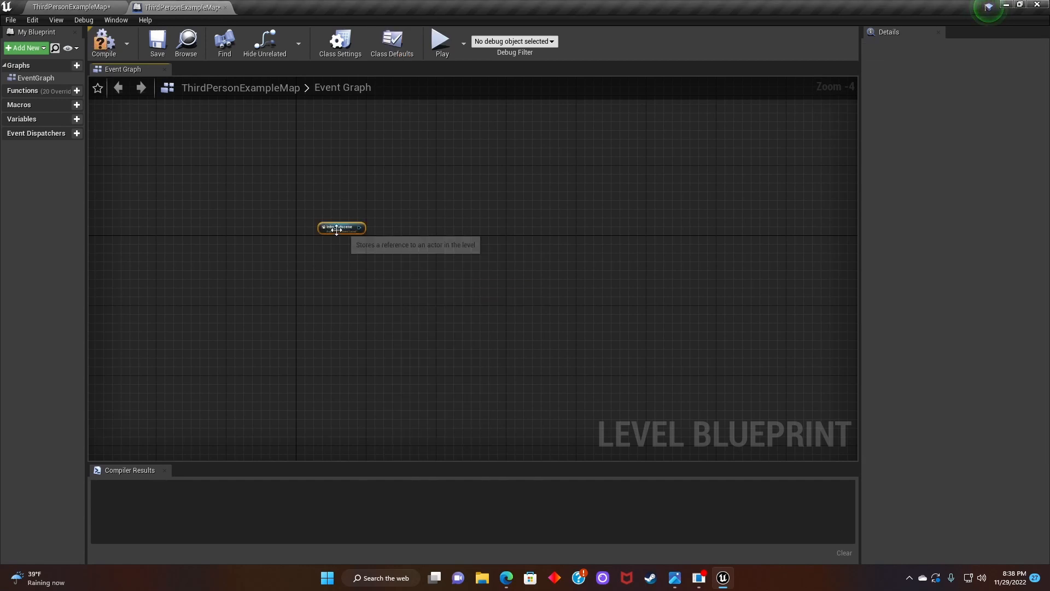
{"action": "scroll", "coordinate": [328, 257], "scroll_direction": "up", "scroll_amount": 4}
{"action": "scroll", "coordinate": [342, 162], "scroll_direction": "down", "scroll_amount": 2}
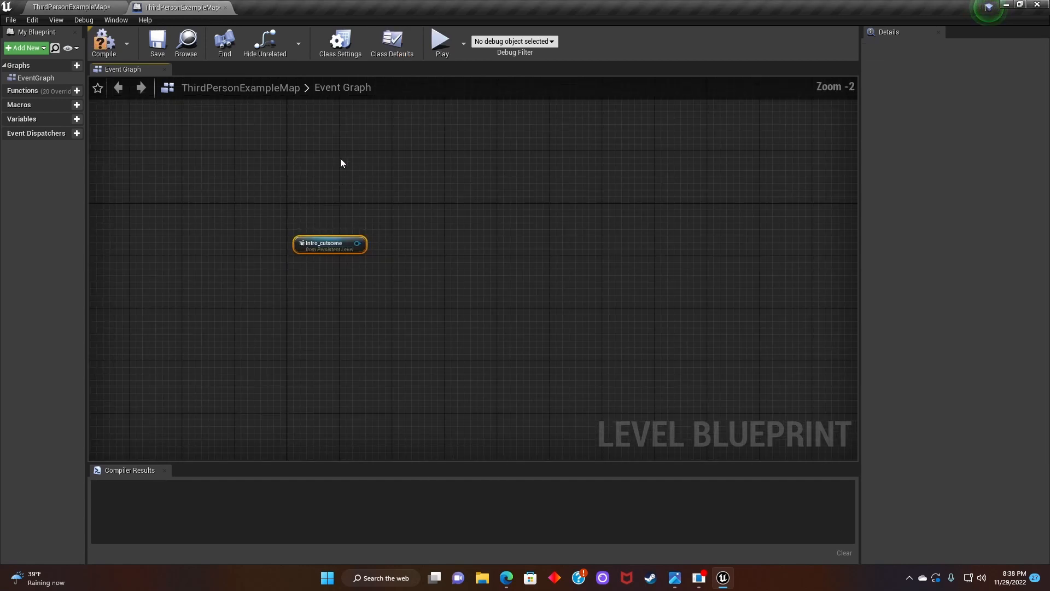
Add an Event BeginPlay node and place it above the Intro_cutscene reference
{"action": "right_click_drag", "start_coordinate": [343, 162], "coordinate": [375, 227]}
{"action": "right_click", "coordinate": [370, 224]}
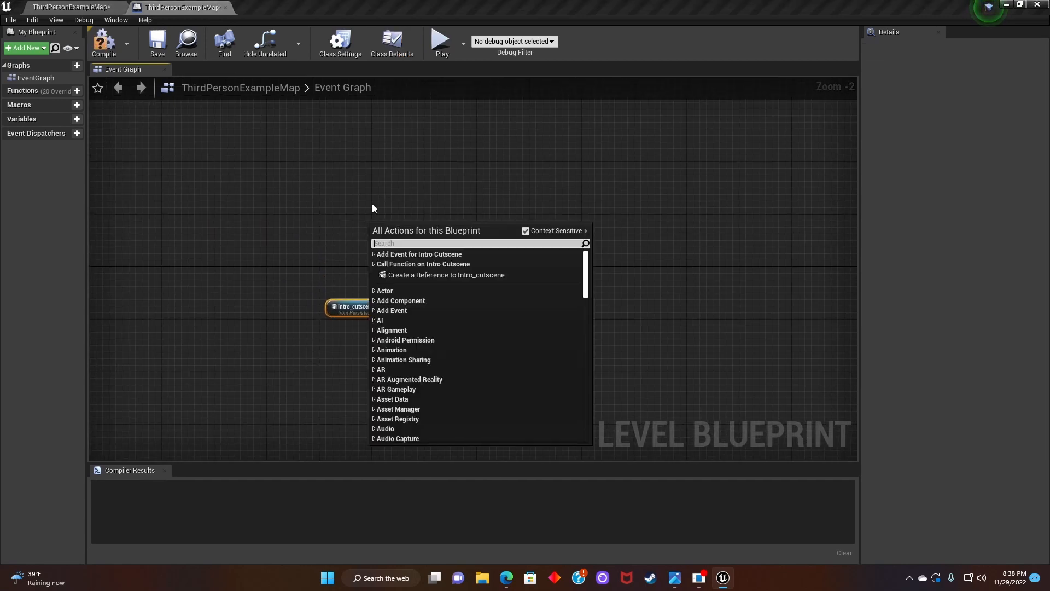
{"action": "type", "text": "event beg"}
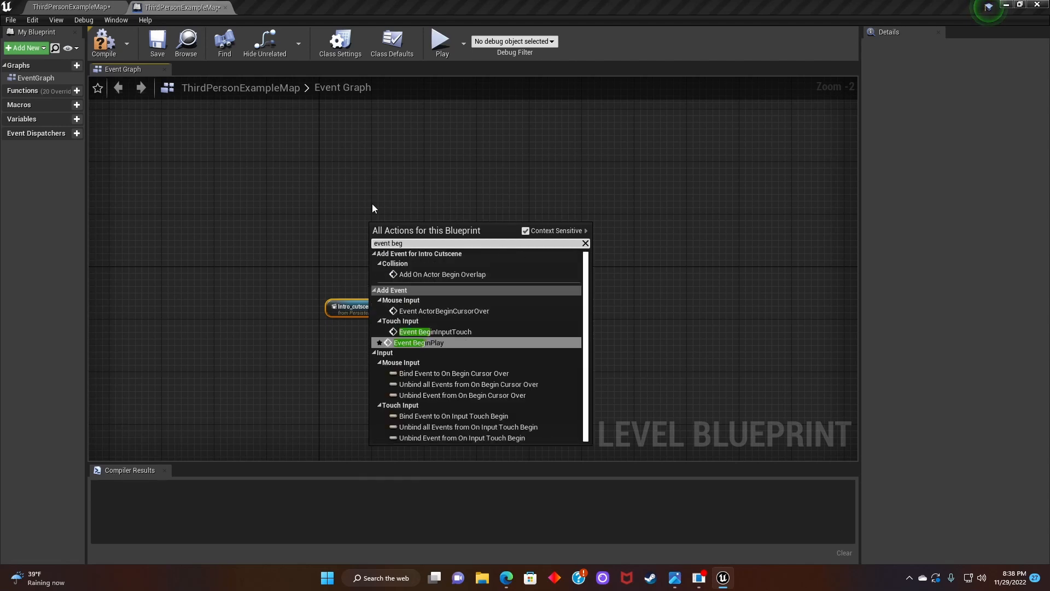
{"action": "key", "text": "Return"}
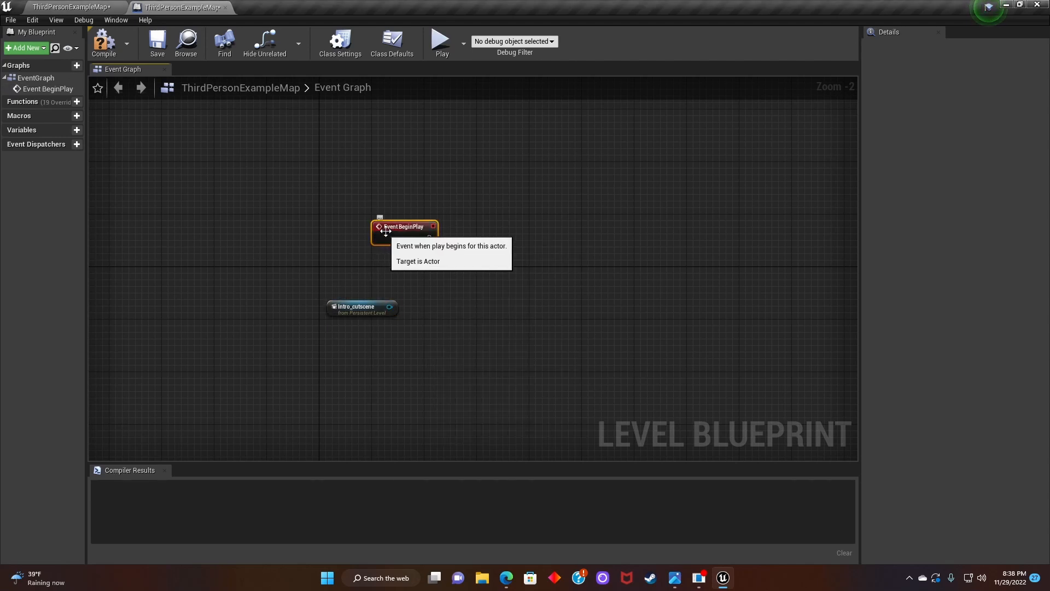
{"action": "left_click_drag", "start_coordinate": [385, 230], "coordinate": [350, 226]}
{"action": "right_click_drag", "start_coordinate": [413, 260], "coordinate": [421, 235]}
{"action": "scroll", "coordinate": [356, 280], "scroll_direction": "up", "scroll_amount": 1}
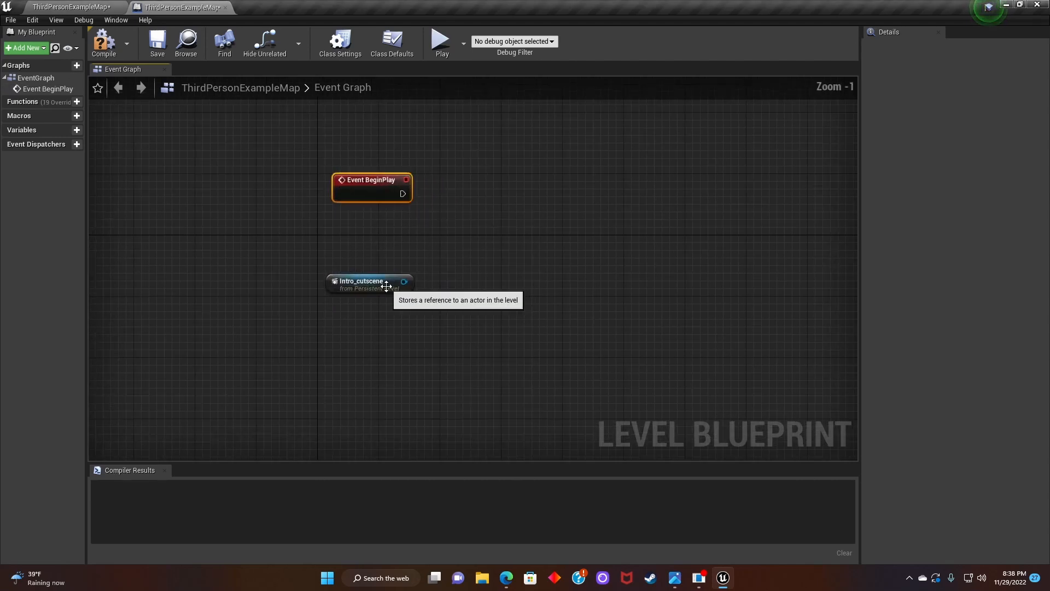
Select the third-person character in the level and add a reference to it below the Intro_cutscene node in the Event Graph
{"action": "left_click", "coordinate": [106, 5]}
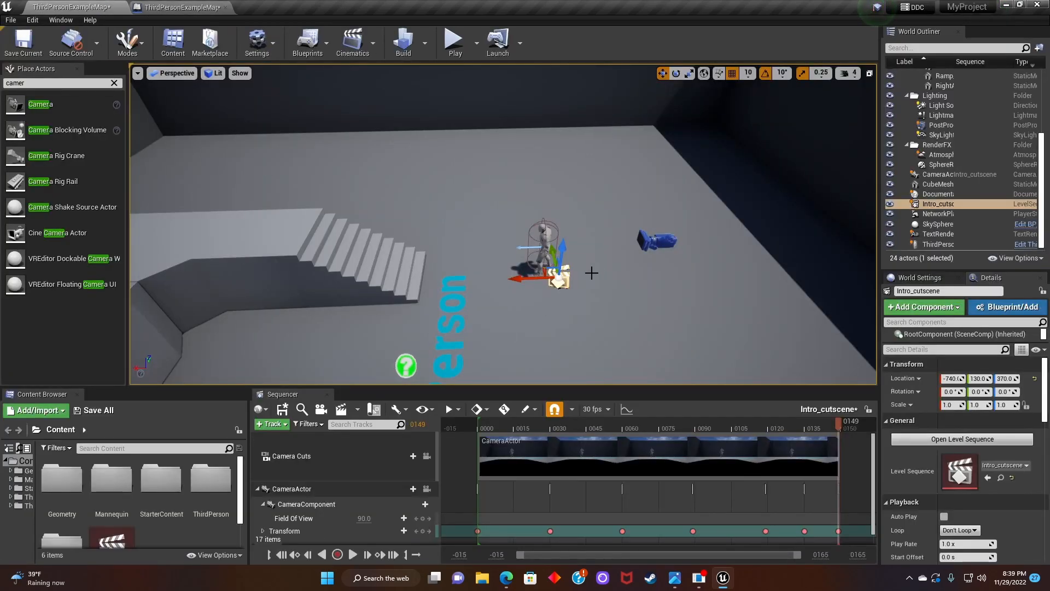
{"action": "left_click", "coordinate": [541, 241]}
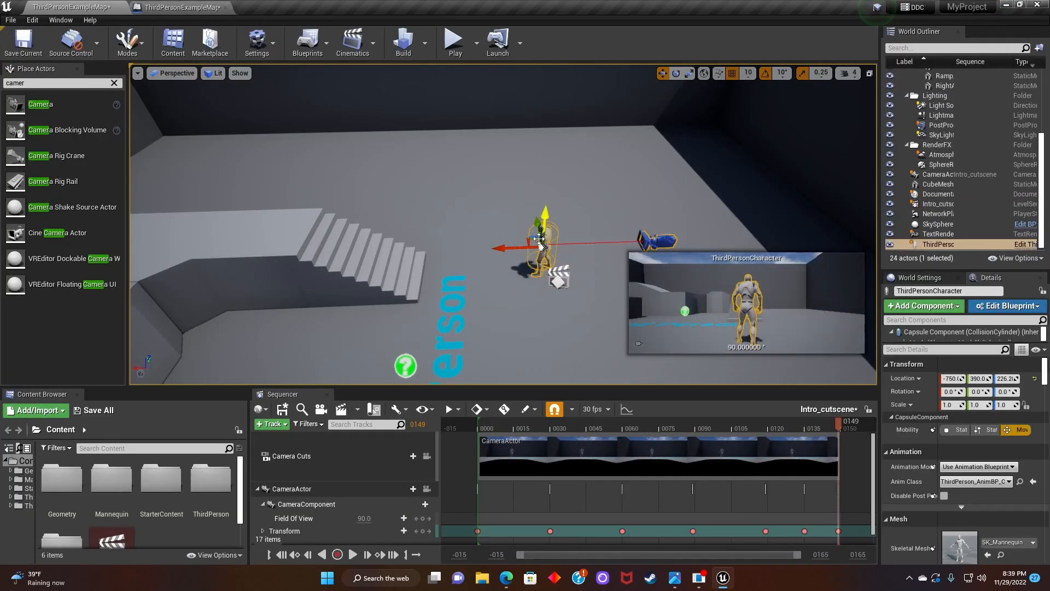
{"action": "left_click", "coordinate": [174, 5]}
{"action": "right_click_drag", "start_coordinate": [390, 345], "coordinate": [408, 274]}
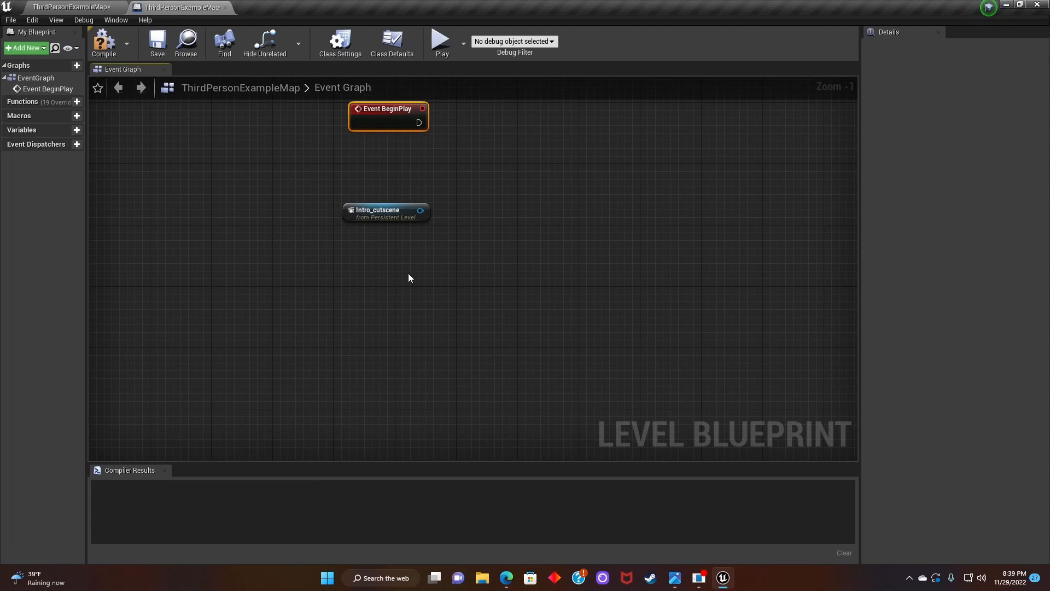
{"action": "right_click", "coordinate": [361, 311]}
{"action": "left_click", "coordinate": [426, 359]}
{"action": "scroll", "coordinate": [416, 336], "scroll_direction": "up", "scroll_amount": 1}
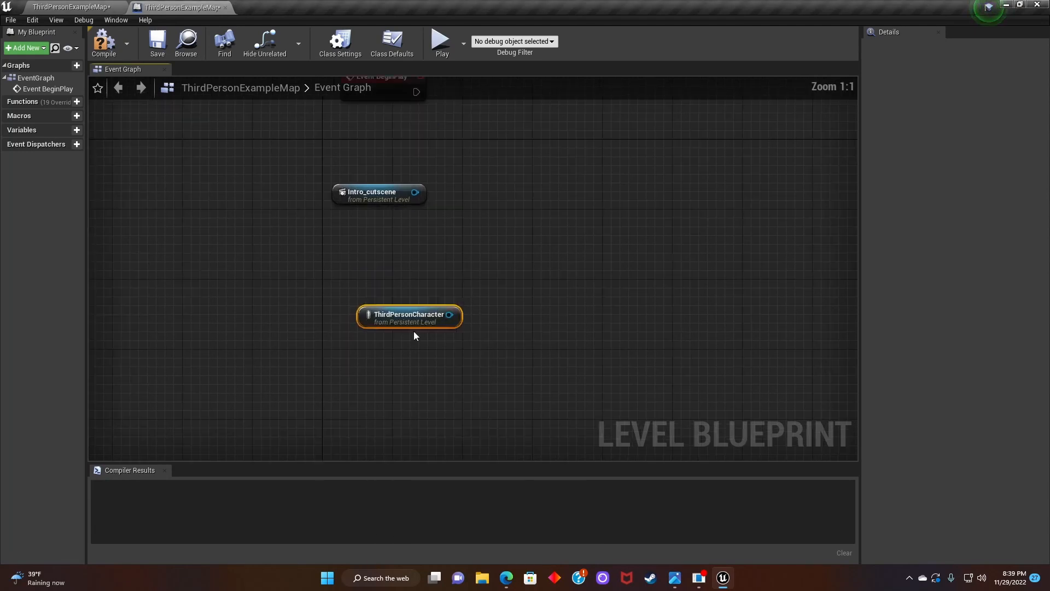
{"action": "left_click_drag", "start_coordinate": [413, 319], "coordinate": [405, 315]}
{"action": "scroll", "coordinate": [437, 251], "scroll_direction": "down", "scroll_amount": 1}
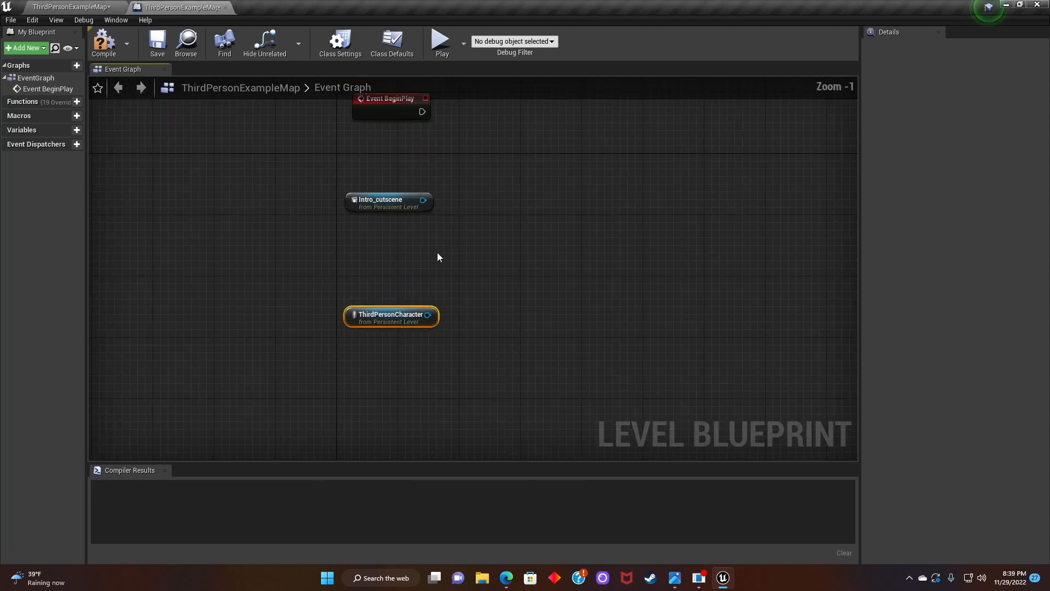
Add a Play (SequencePlayer) node from the Intro_cutscene reference and connect Event BeginPlay's execution output to it
{"action": "right_click_drag", "start_coordinate": [438, 251], "coordinate": [408, 326]}
{"action": "left_click_drag", "start_coordinate": [384, 291], "coordinate": [425, 280]}
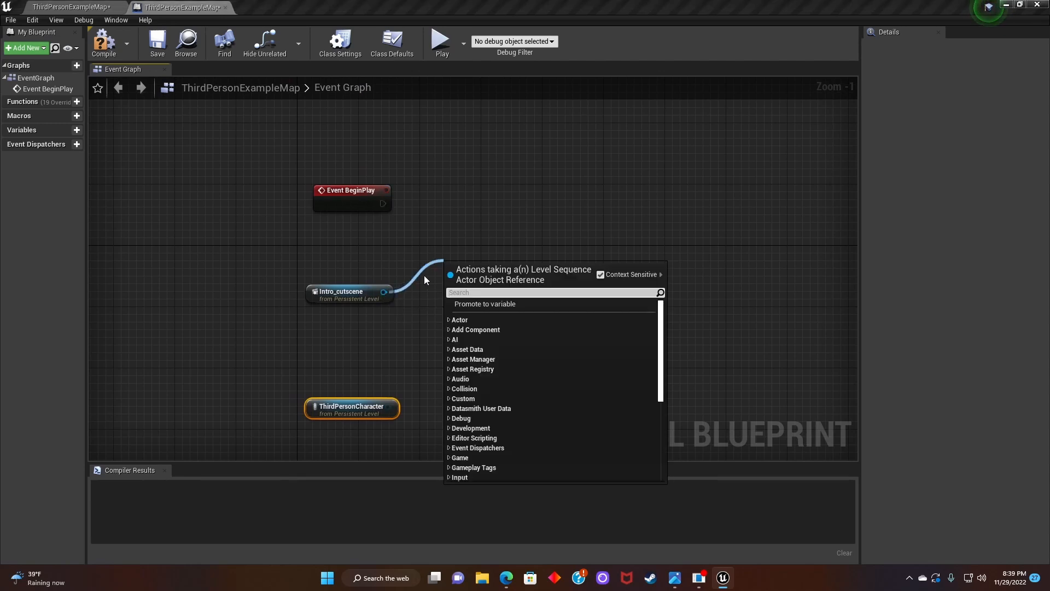
{"action": "type", "text": "play se"}
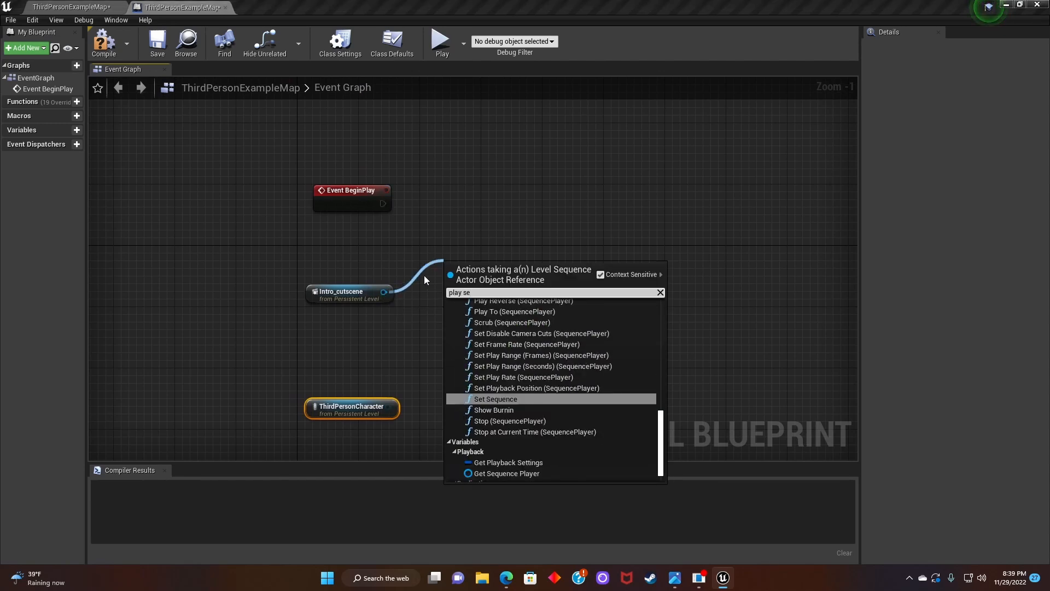
{"action": "type", "text": "qu"}
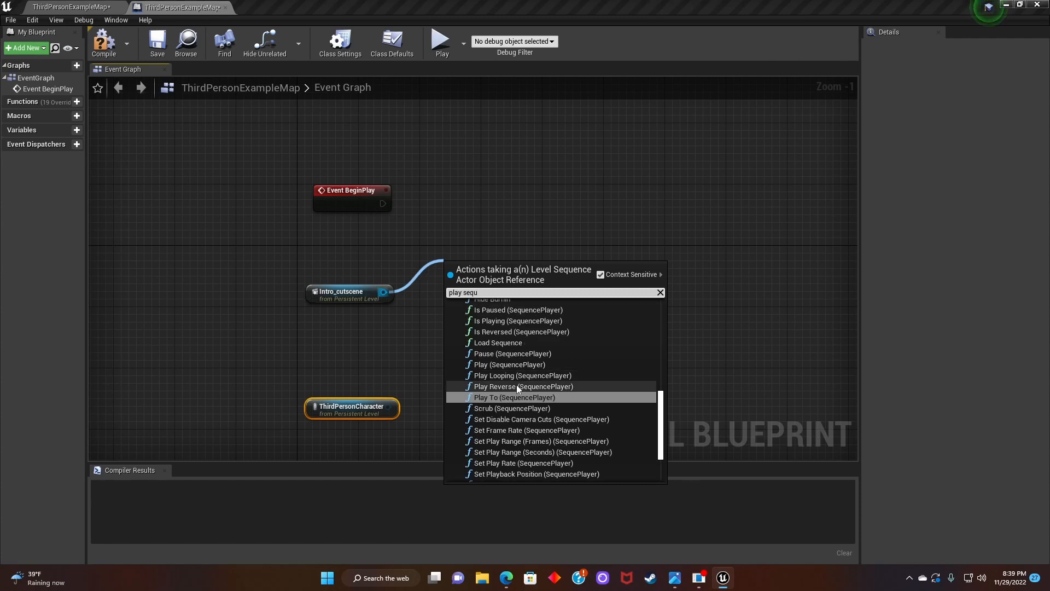
{"action": "left_click", "coordinate": [515, 366]}
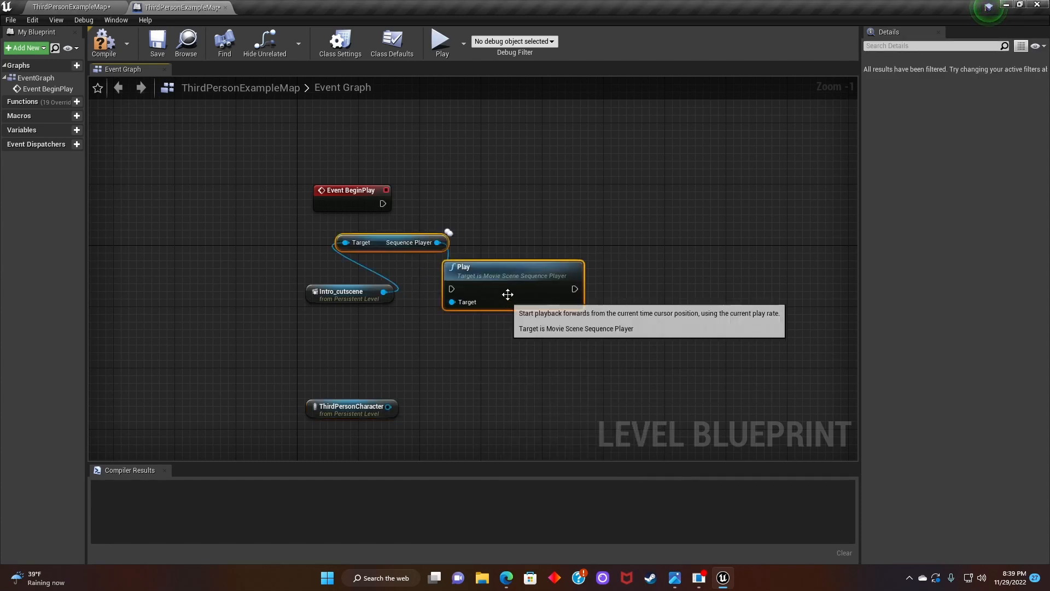
{"action": "left_click_drag", "start_coordinate": [507, 294], "coordinate": [623, 287]}
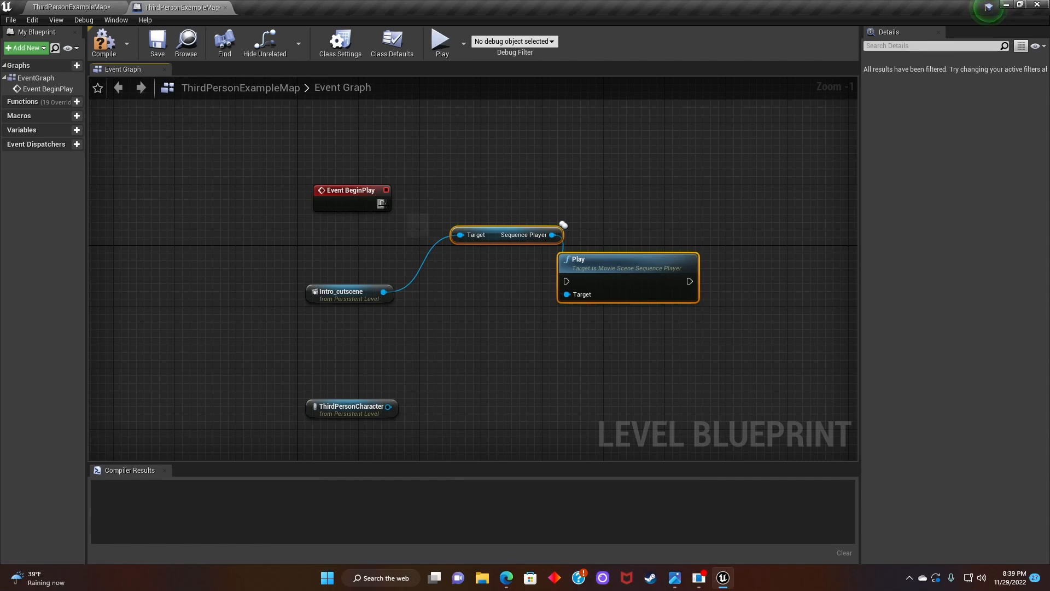
{"action": "left_click_drag", "start_coordinate": [556, 290], "coordinate": [567, 282]}
Add a Set Active (CharacterMovement) node from the ThirdPersonCharacter reference and space it out to the right of the Character Movement node
{"action": "right_click_drag", "start_coordinate": [589, 263], "coordinate": [571, 237]}
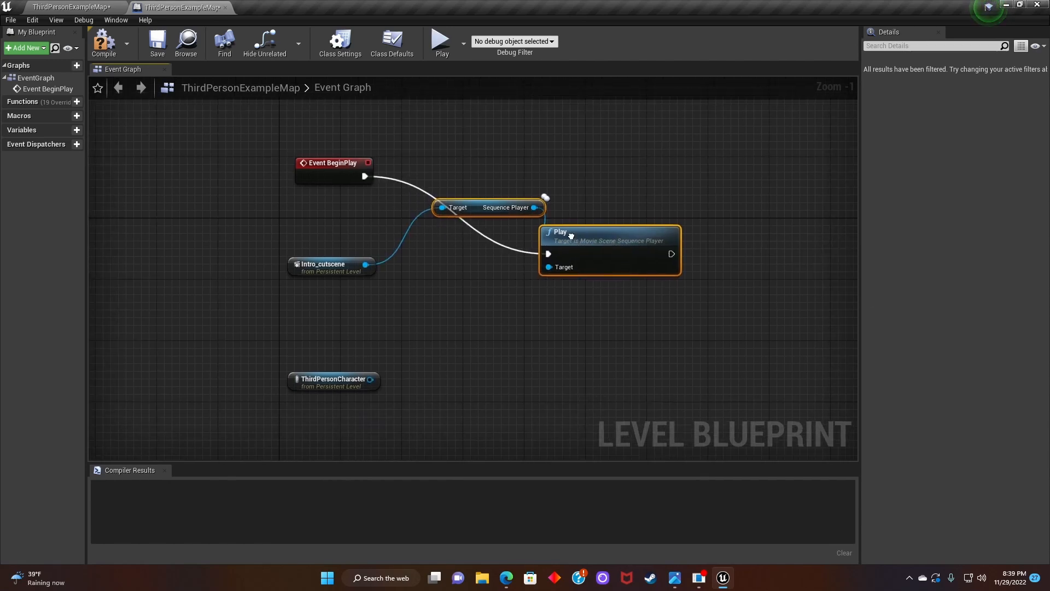
{"action": "left_click_drag", "start_coordinate": [374, 381], "coordinate": [457, 354]}
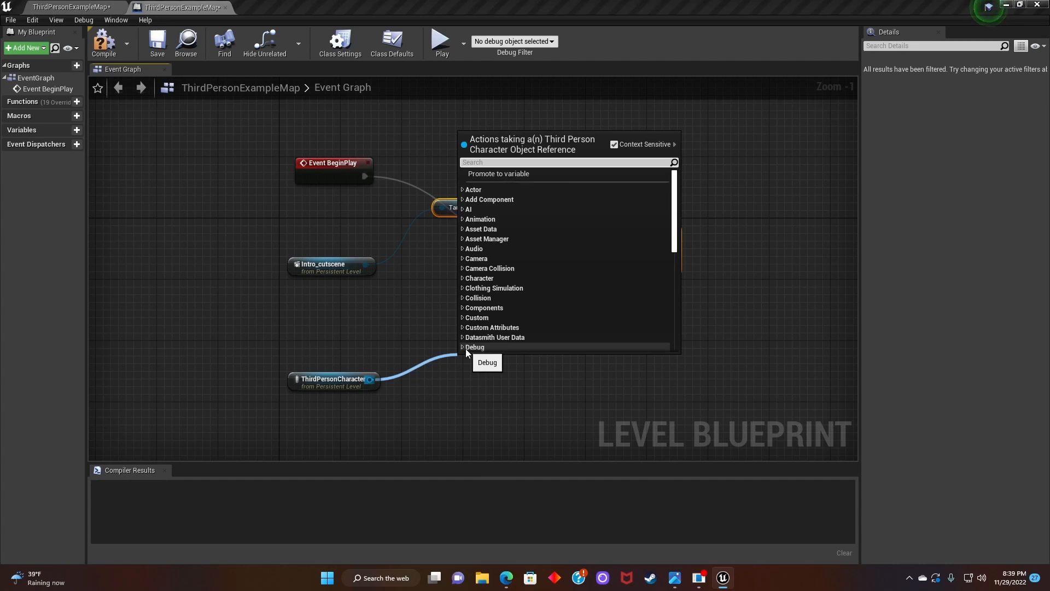
{"action": "type", "text": "set acti"}
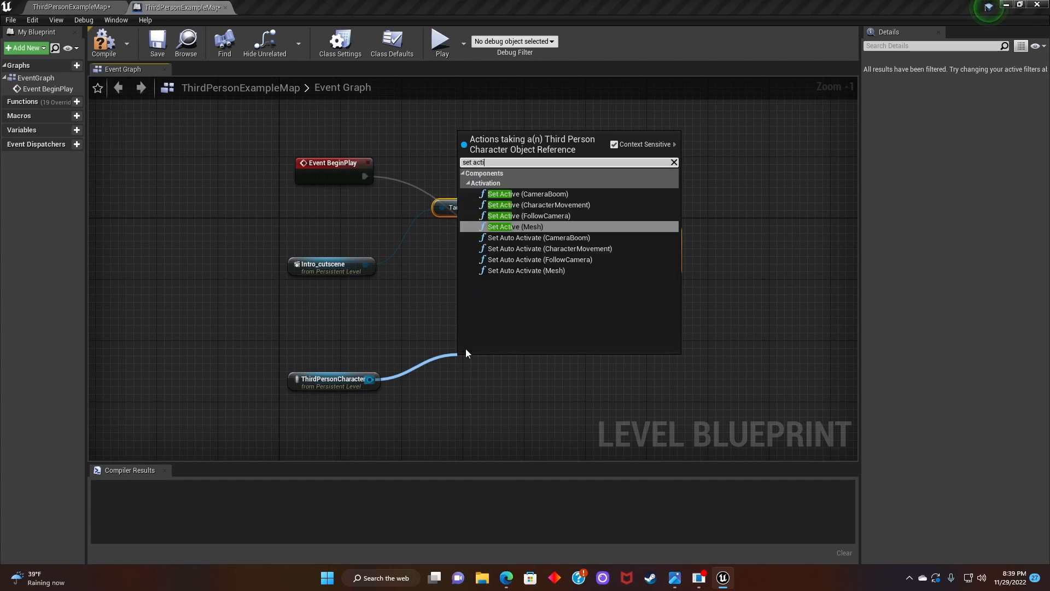
{"action": "left_click", "coordinate": [547, 205]}
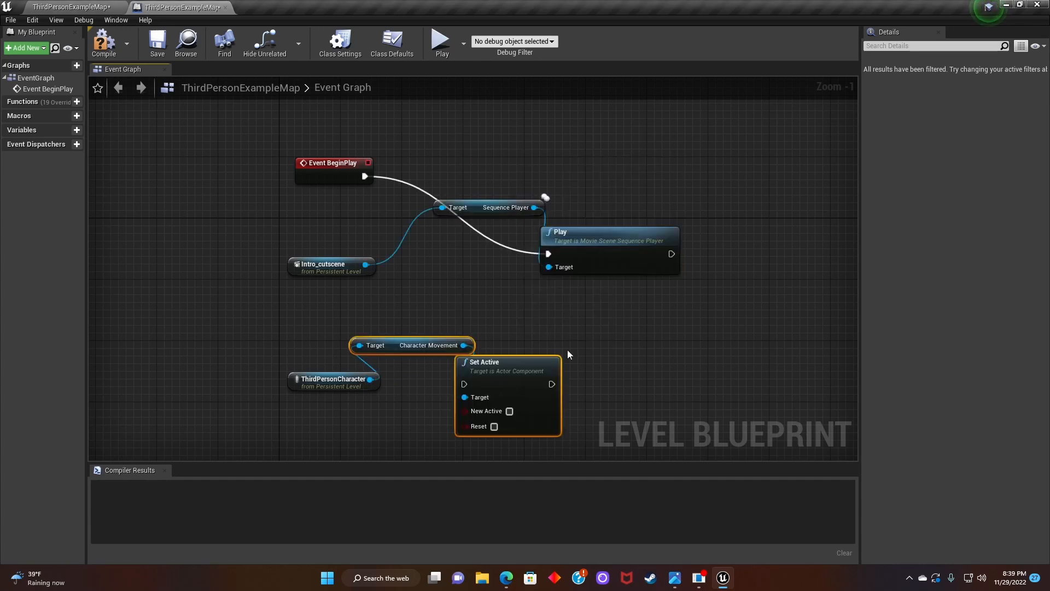
{"action": "right_click_drag", "start_coordinate": [600, 340], "coordinate": [513, 312]}
{"action": "left_click_drag", "start_coordinate": [443, 355], "coordinate": [612, 325]}
{"action": "left_click", "coordinate": [545, 342]}
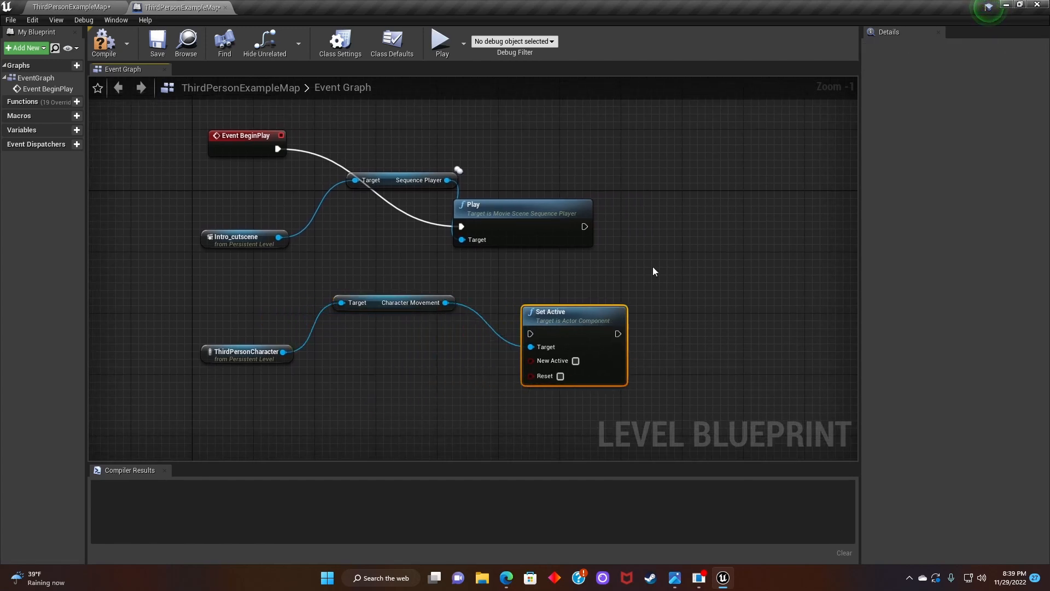
Connect the Play node's execution output to the Set Active node
{"action": "right_click_drag", "start_coordinate": [582, 240], "coordinate": [496, 216]}
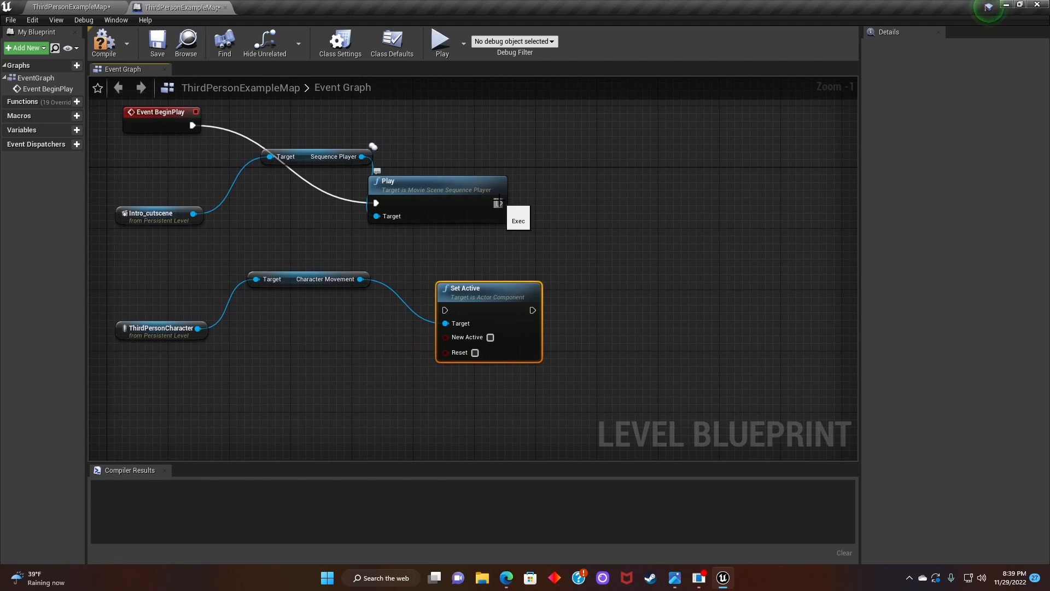
{"action": "left_click_drag", "start_coordinate": [498, 204], "coordinate": [503, 213]}
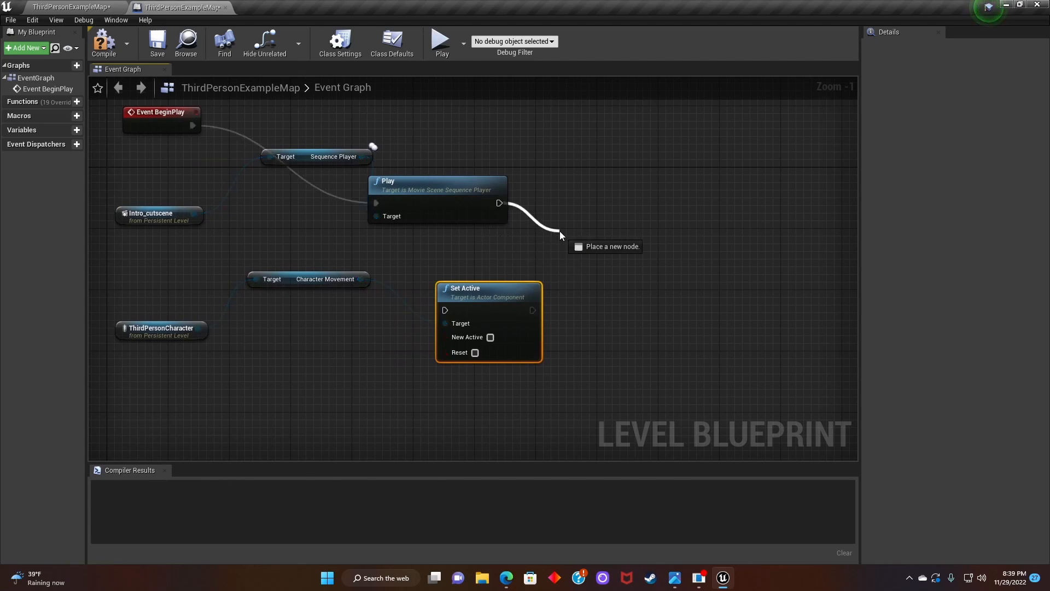
{"action": "left_click_drag", "start_coordinate": [560, 235], "coordinate": [560, 235]}
{"action": "left_click", "coordinate": [543, 162]}
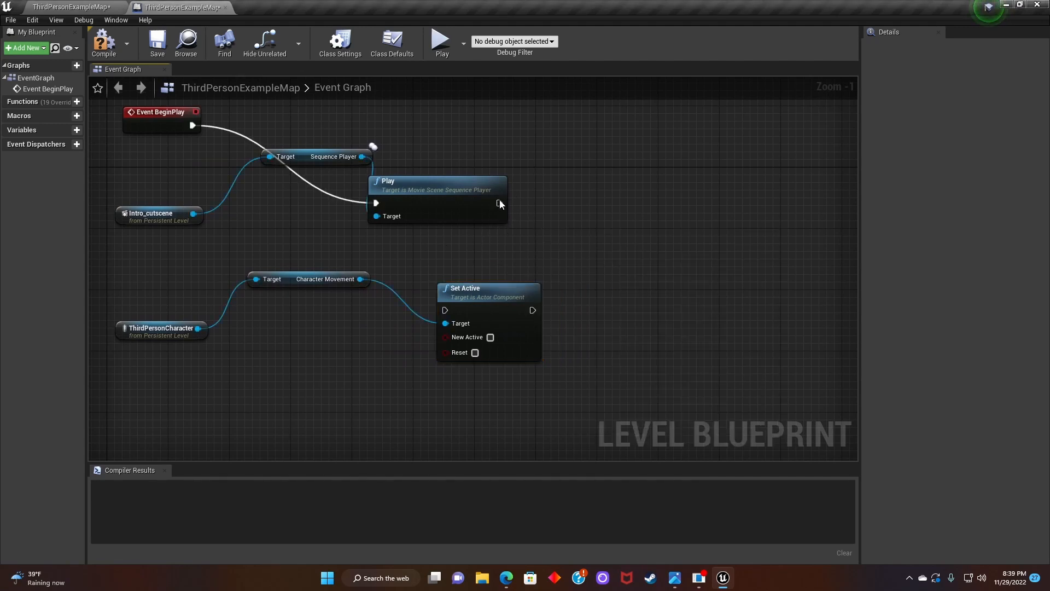
{"action": "left_click_drag", "start_coordinate": [500, 203], "coordinate": [499, 207]}
Add a Delay node after the Set Active node with a duration of 4.0 and line it up beside that node
{"action": "left_click_drag", "start_coordinate": [448, 295], "coordinate": [632, 231]}
{"action": "type", "text": "dela"}
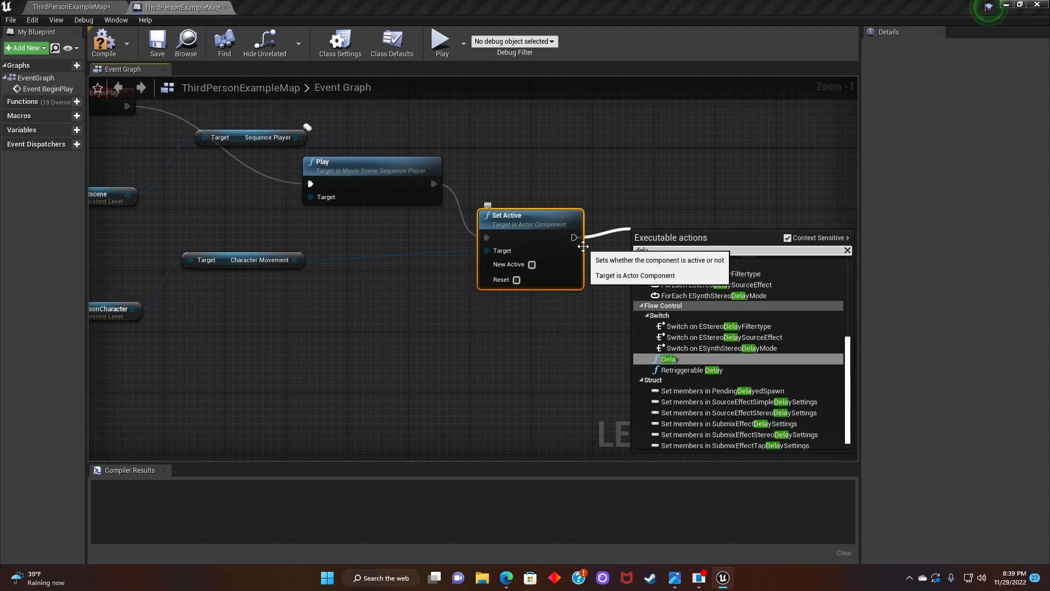
{"action": "type", "text": "y"}
{"action": "key", "text": "Return"}
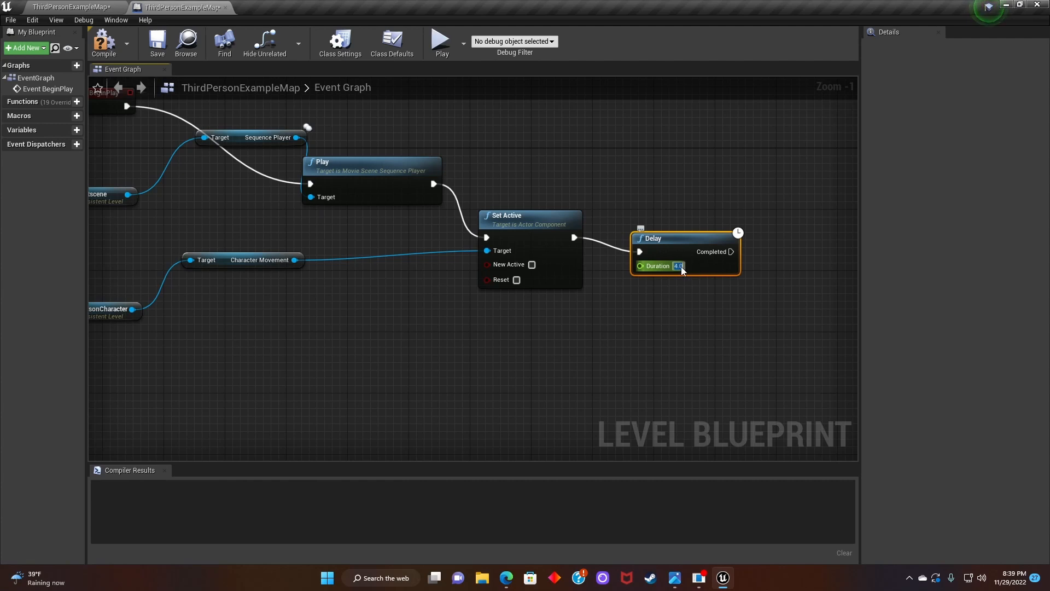
{"action": "left_click_drag", "start_coordinate": [676, 244], "coordinate": [687, 228]}
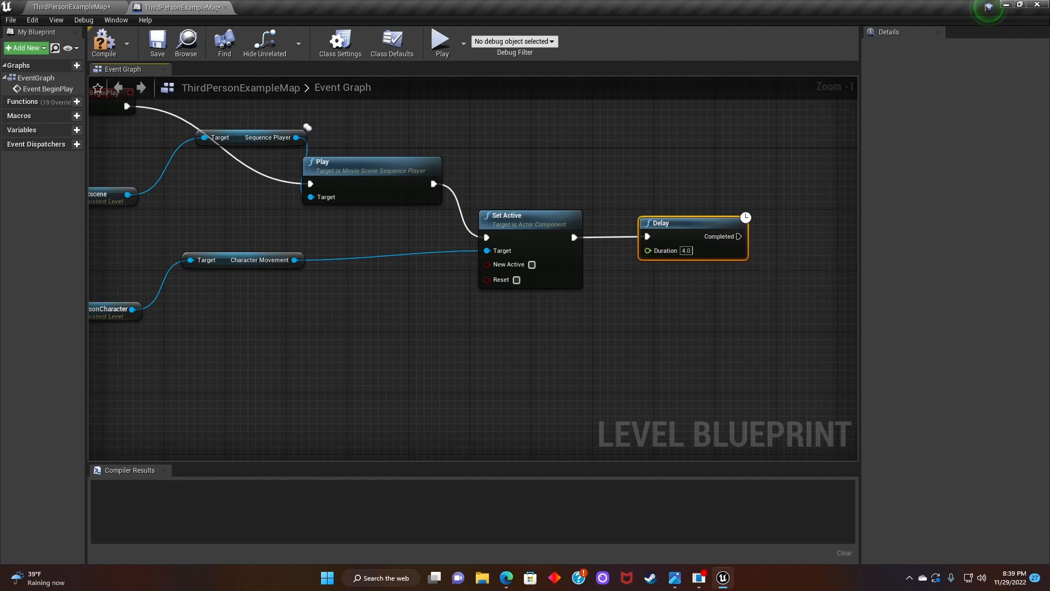
Duplicate the Set Active node and place the copy below the original
{"action": "right_click_drag", "start_coordinate": [621, 340], "coordinate": [679, 277]}
{"action": "right_click_drag", "start_coordinate": [469, 288], "coordinate": [490, 313]}
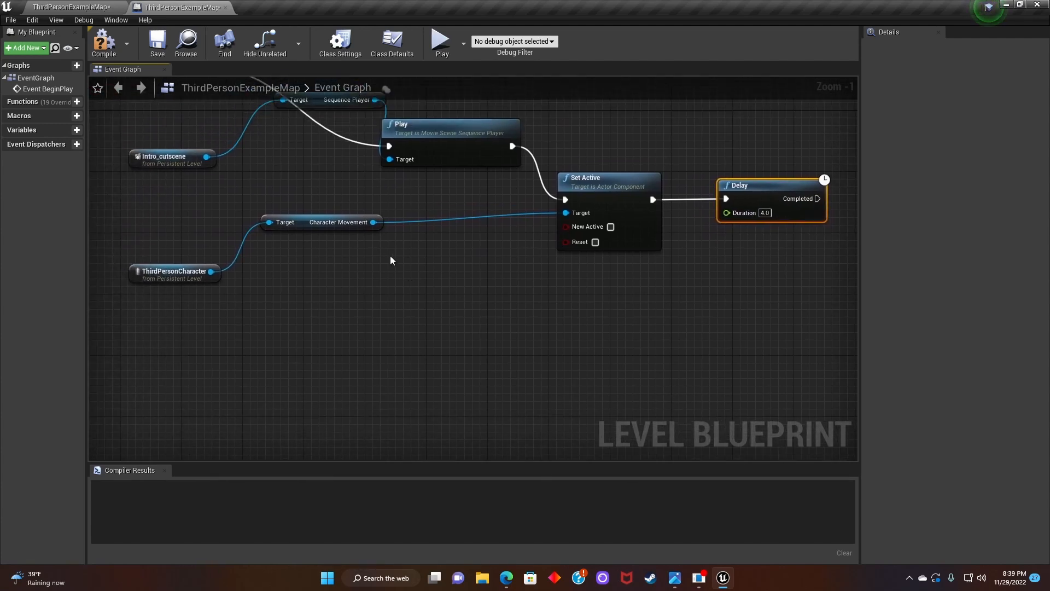
{"action": "right_click_drag", "start_coordinate": [302, 289], "coordinate": [232, 292]}
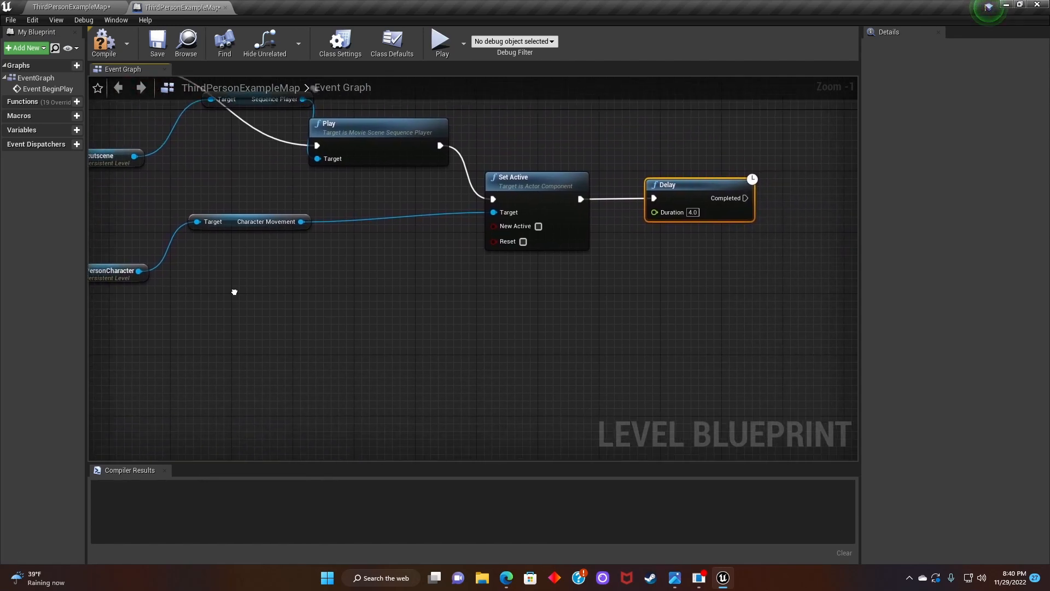
{"action": "left_click", "coordinate": [532, 193]}
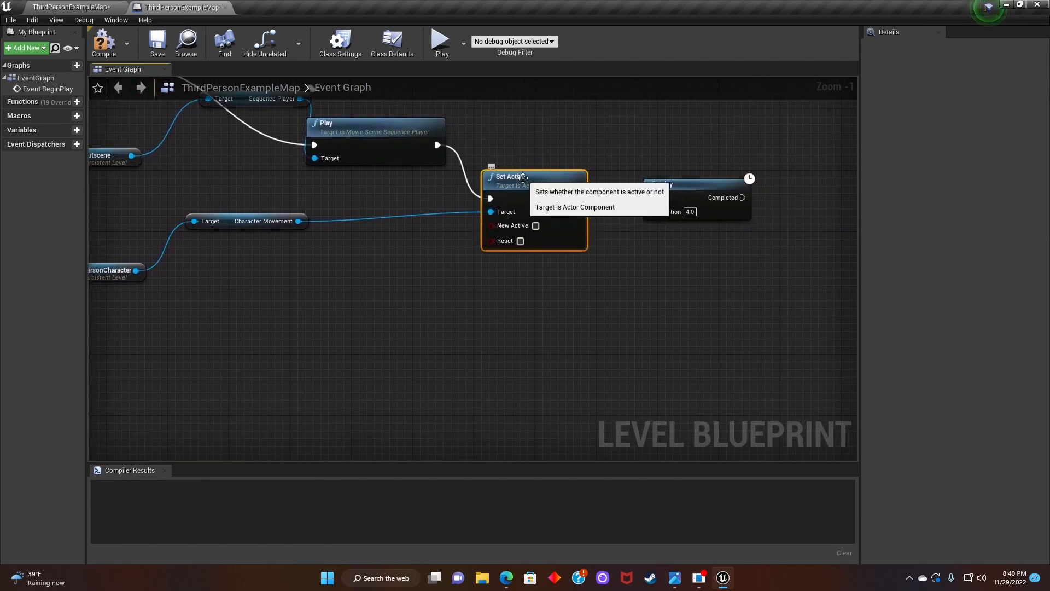
{"action": "key", "text": "ctrl+c"}
{"action": "key", "text": "ctrl+v"}
{"action": "left_click_drag", "start_coordinate": [595, 192], "coordinate": [552, 307]}
Duplicate the Character Movement node and wire the copy between the ThirdPersonCharacter reference and the lower Set Active node's Target
{"action": "scroll", "coordinate": [553, 306], "scroll_direction": "down", "scroll_amount": 1}
{"action": "left_click", "coordinate": [267, 225]}
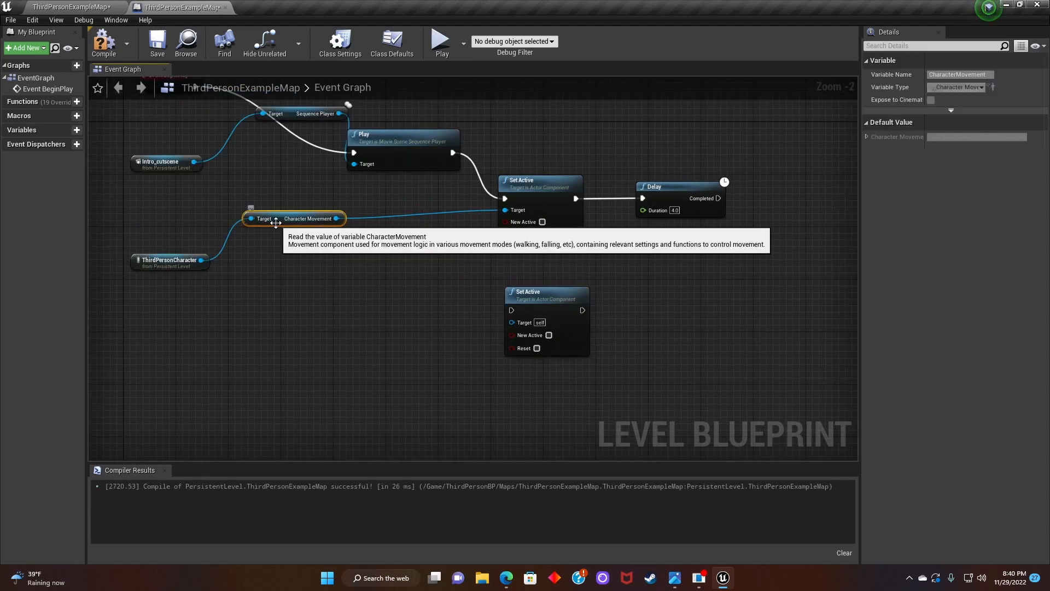
{"action": "key", "text": "ctrl+c"}
{"action": "key", "text": "ctrl+v"}
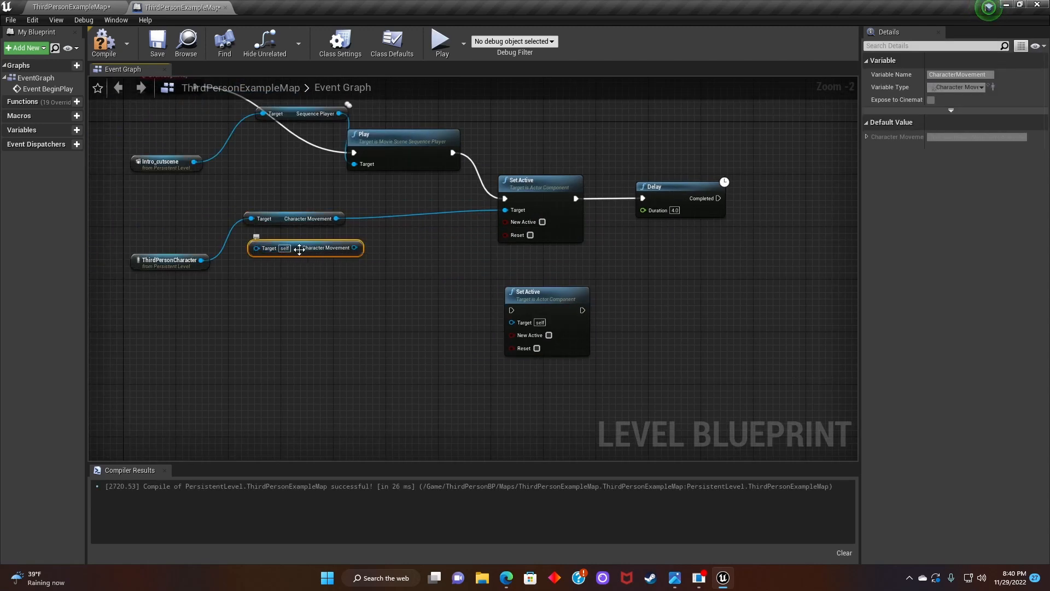
{"action": "left_click_drag", "start_coordinate": [281, 250], "coordinate": [286, 301]}
{"action": "left_click_drag", "start_coordinate": [203, 258], "coordinate": [269, 314]}
{"action": "left_click_drag", "start_coordinate": [351, 313], "coordinate": [348, 312]}
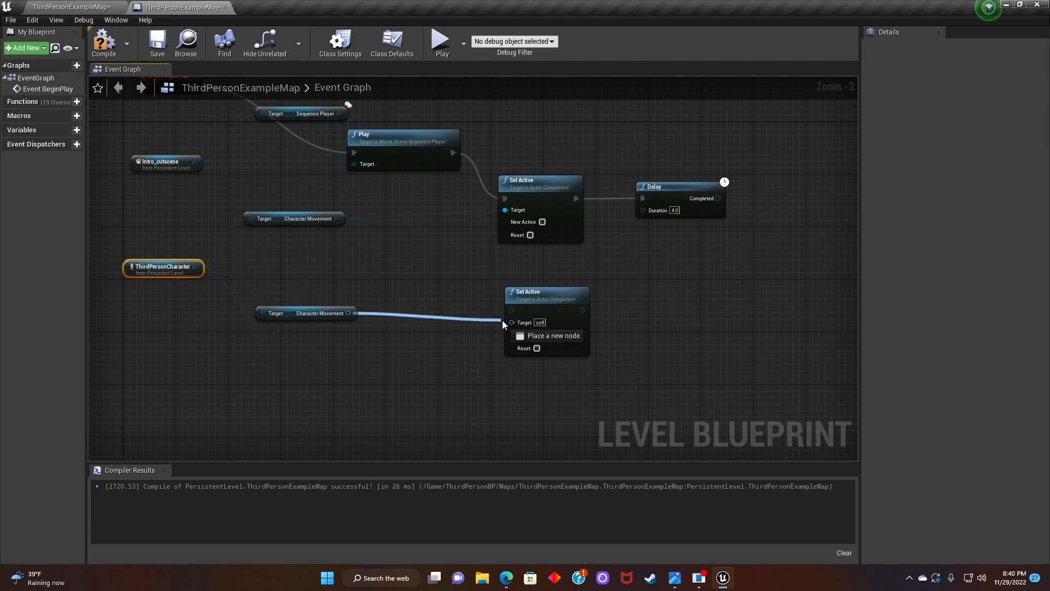
{"action": "left_click_drag", "start_coordinate": [502, 320], "coordinate": [510, 325]}
Connect the Delay's Completed output to the lower Set Active node, placed beyond the Delay, and enable its New Active option
{"action": "right_click_drag", "start_coordinate": [532, 295], "coordinate": [464, 279]}
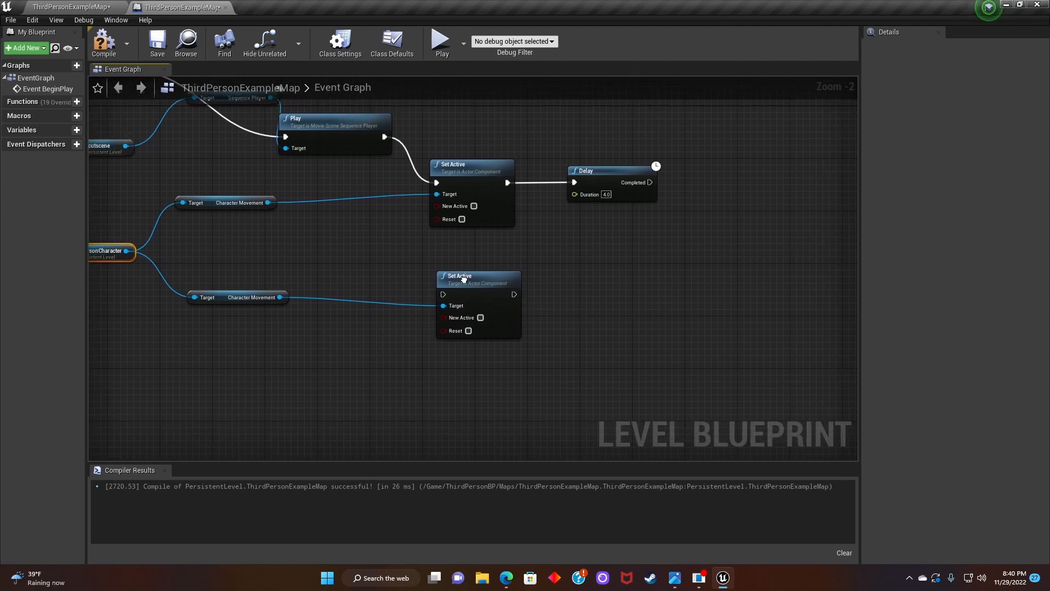
{"action": "left_click_drag", "start_coordinate": [443, 295], "coordinate": [649, 182]}
{"action": "left_click_drag", "start_coordinate": [485, 279], "coordinate": [734, 262]}
{"action": "right_click_drag", "start_coordinate": [578, 233], "coordinate": [562, 235]}
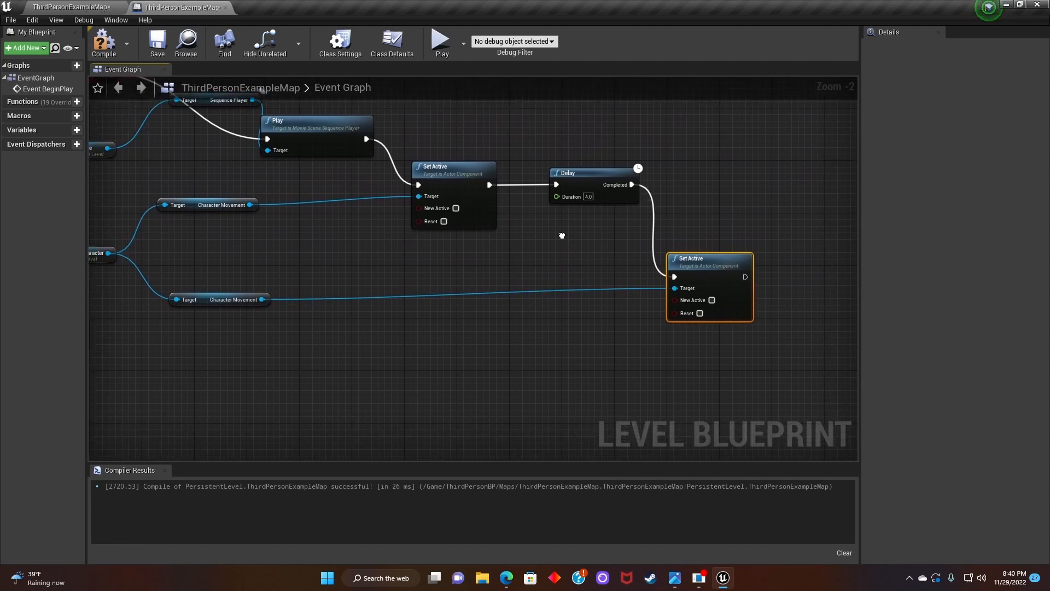
{"action": "left_click", "coordinate": [712, 300]}
Compile the Level Blueprint and play the level to test the intro cutscene and the character's forward movement after it
{"action": "right_click_drag", "start_coordinate": [540, 270], "coordinate": [577, 298]}
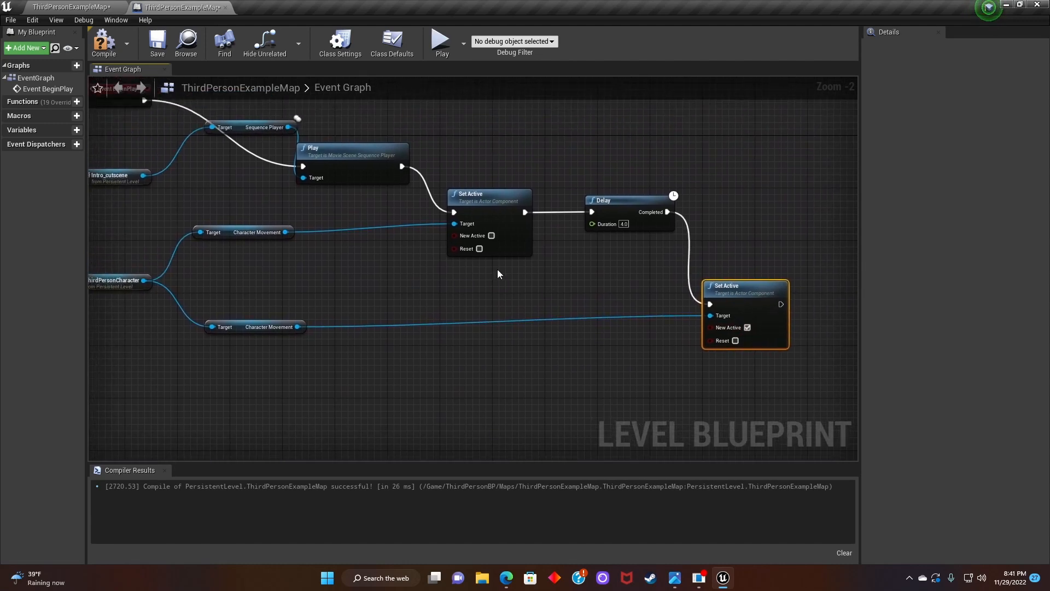
{"action": "scroll", "coordinate": [330, 240], "scroll_direction": "down", "scroll_amount": 1}
{"action": "right_click_drag", "start_coordinate": [330, 241], "coordinate": [348, 267]}
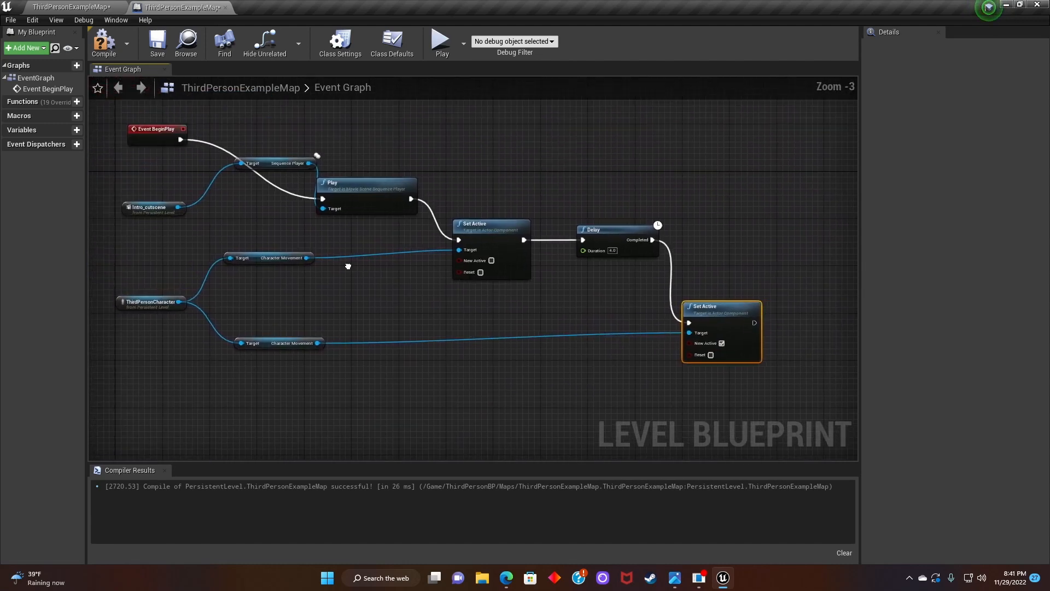
{"action": "left_click", "coordinate": [106, 50]}
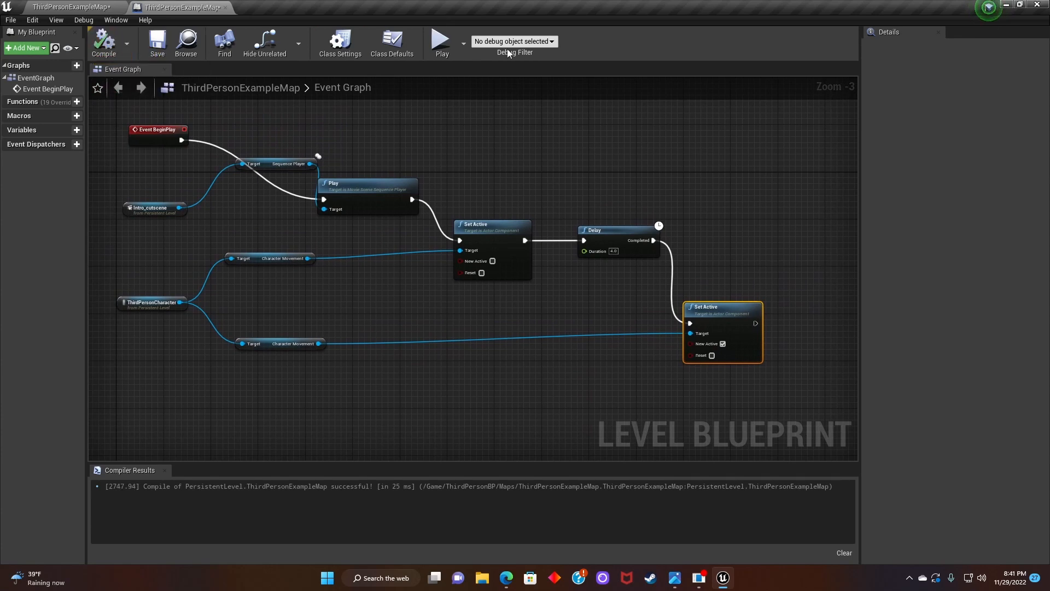
{"action": "left_click", "coordinate": [436, 44]}
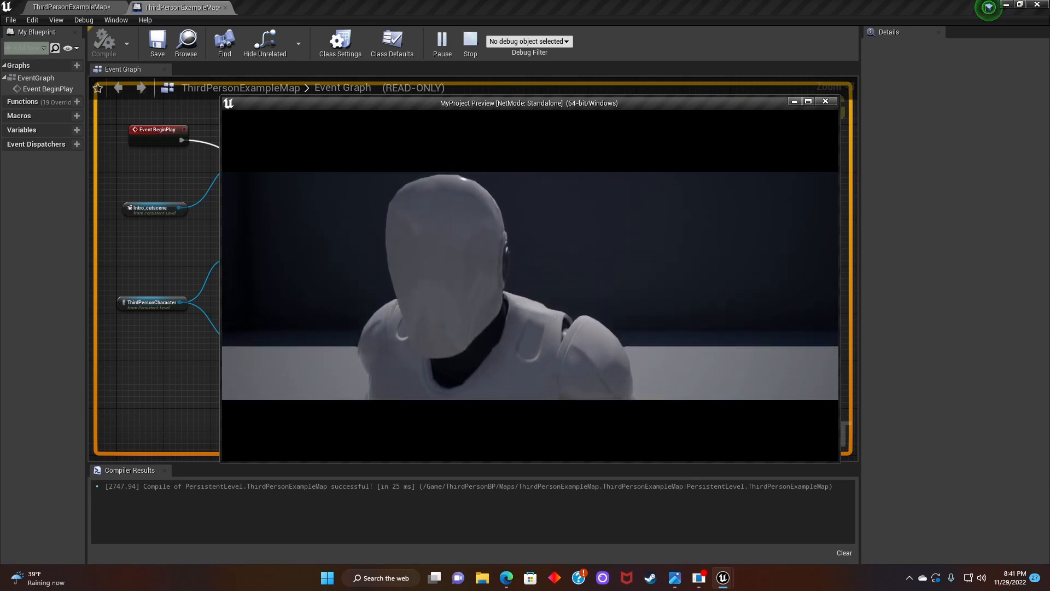
{"action": "key", "text": "w"}
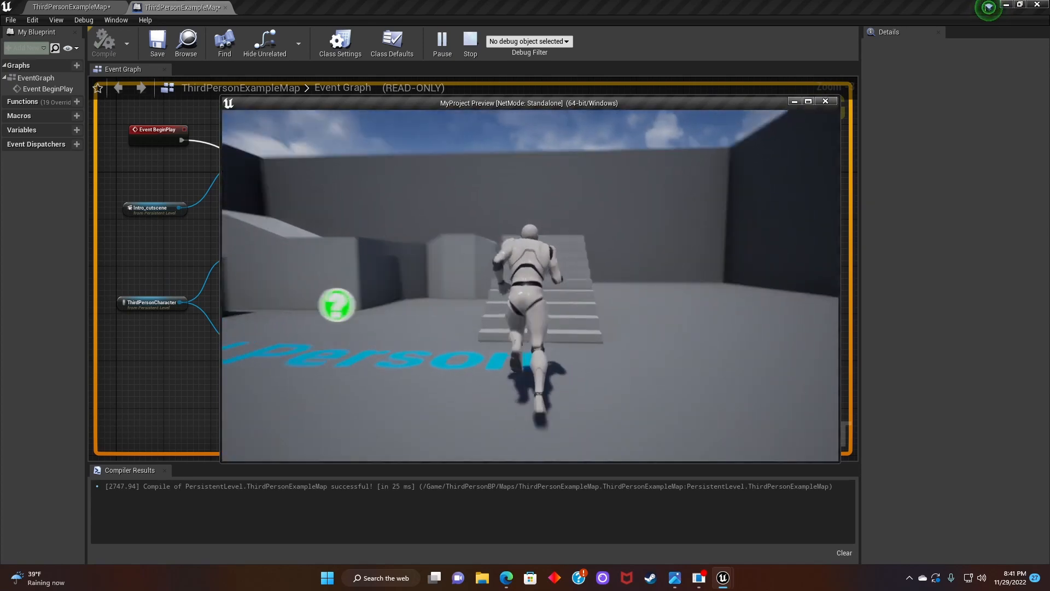